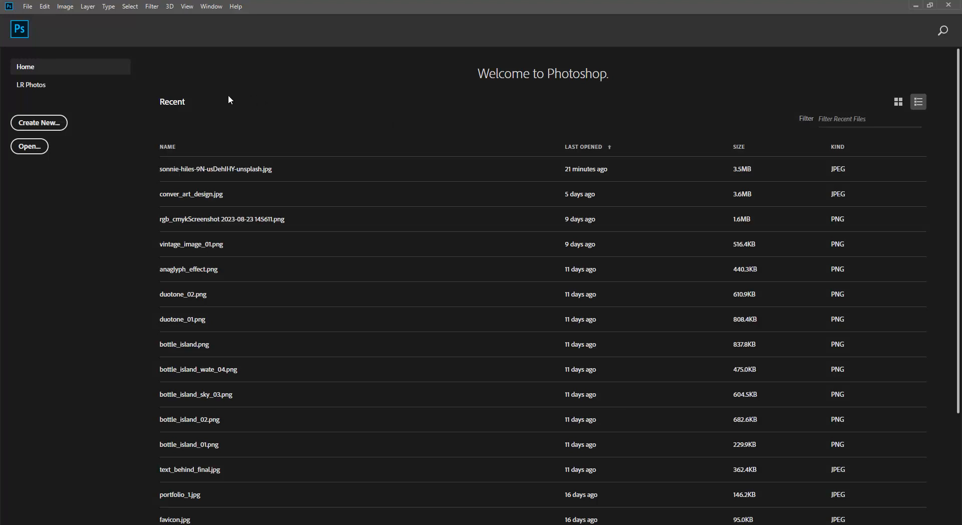
# Create a new document from the Art & Illustration Poster preset in landscape orientation, 24 x 18 in at 300 ppi.
pyautogui.click(27, 7)
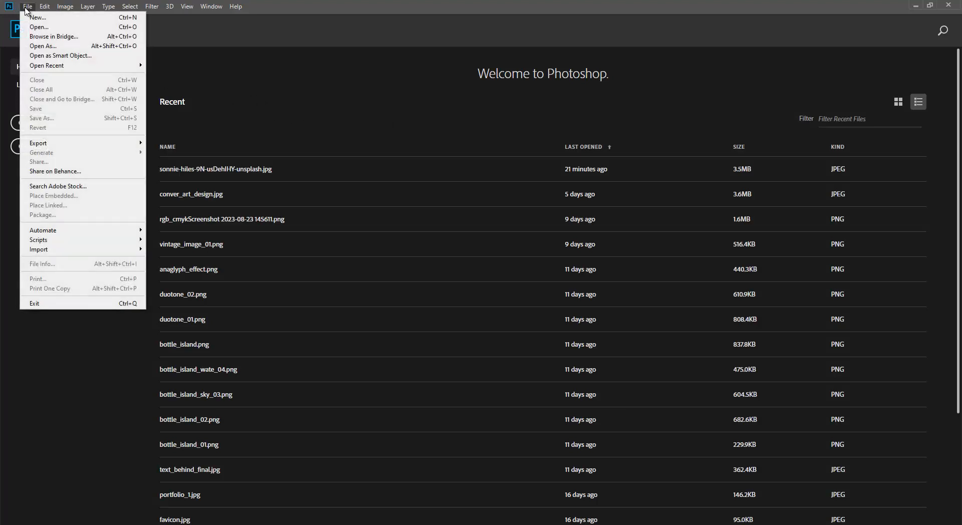
pyautogui.click(27, 7)
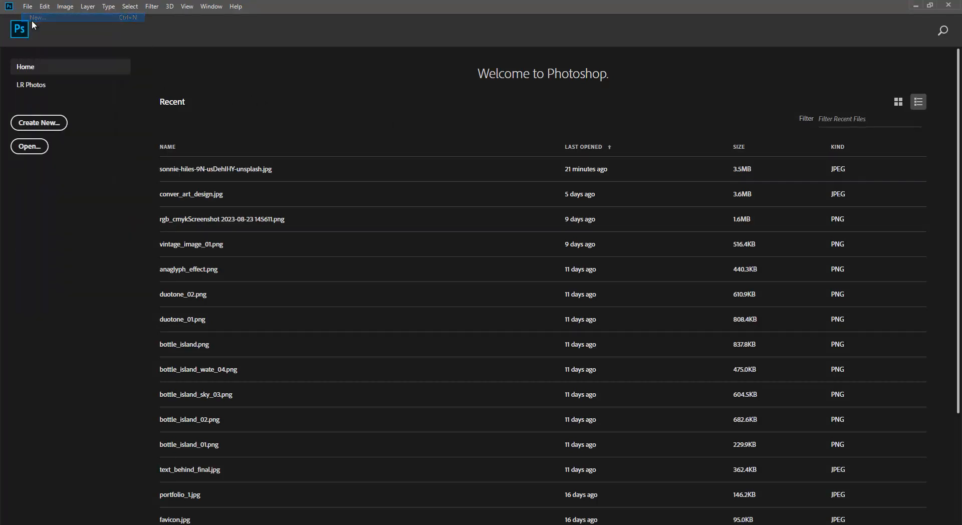
pyautogui.hotkey('ctrl', 'n')
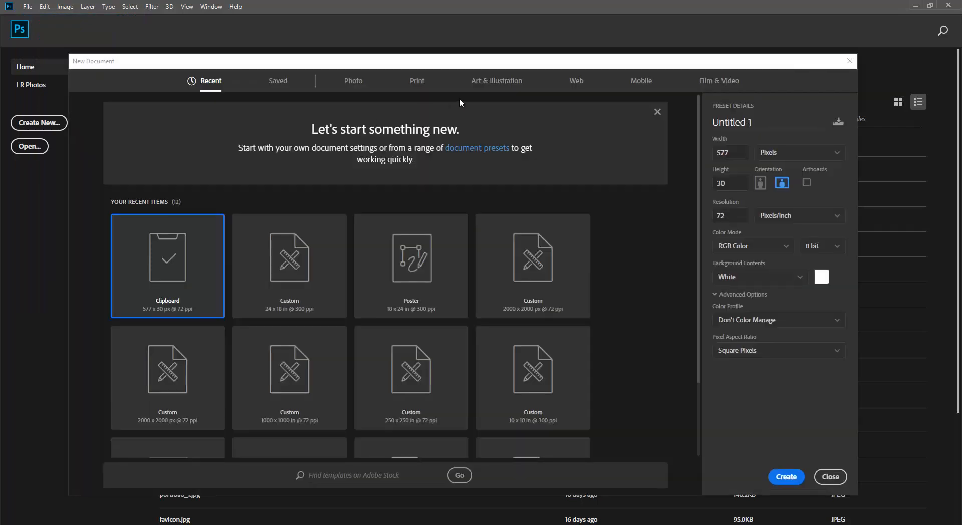
pyautogui.click(482, 86)
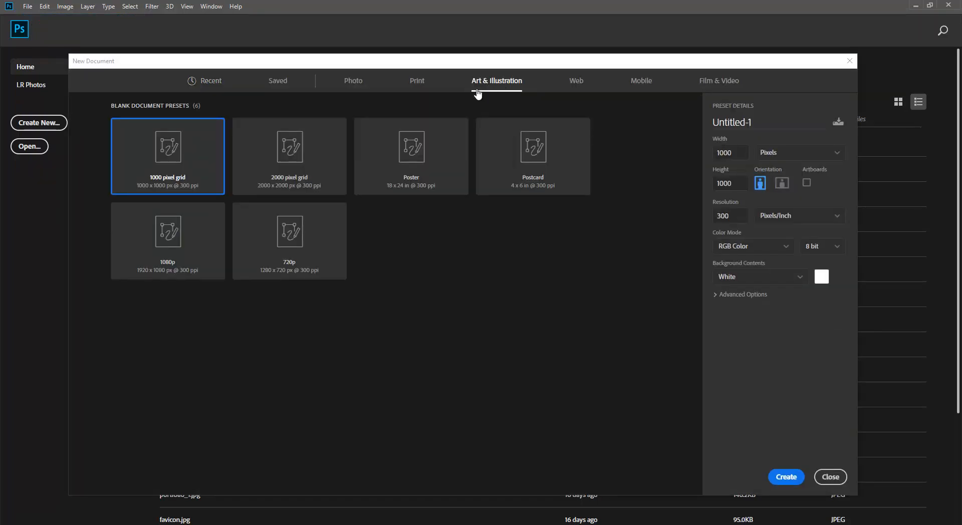
pyautogui.click(422, 163)
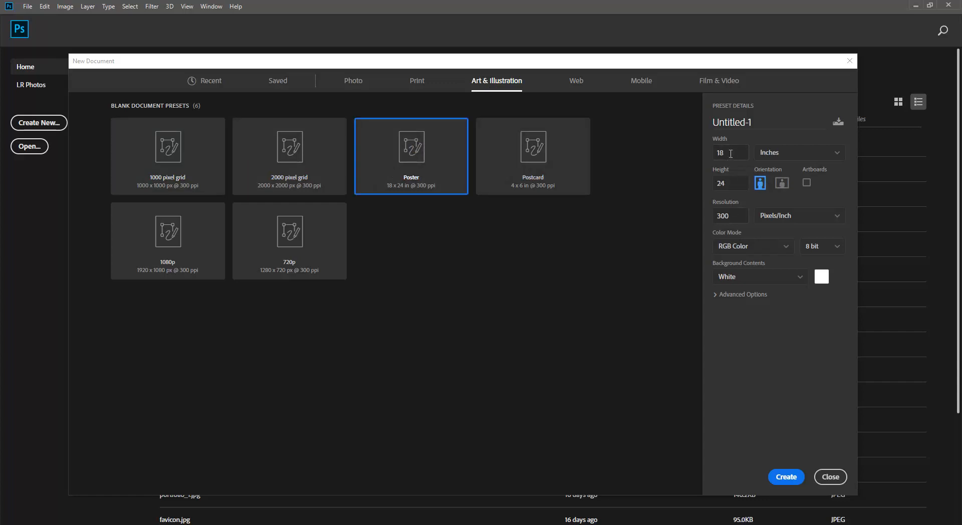
pyautogui.click(783, 185)
pyautogui.click(787, 479)
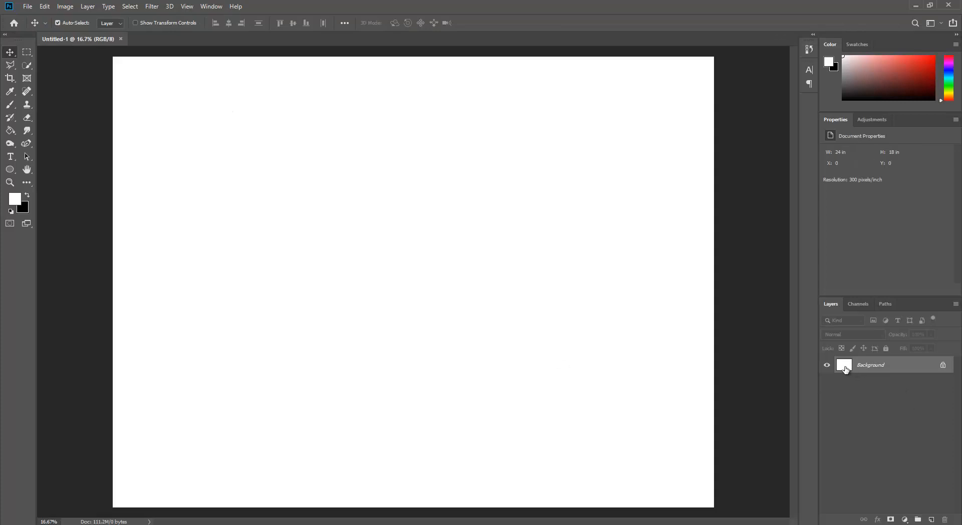
# Convert the locked Background into a regular layer and add a Gradient fill layer above it.
pyautogui.doubleClick(845, 369)
pyautogui.click(601, 222)
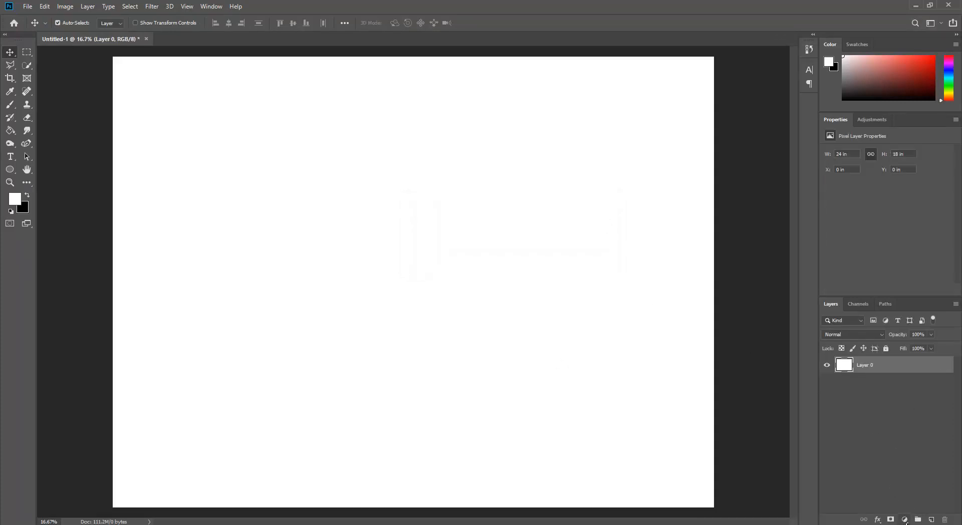
pyautogui.click(906, 520)
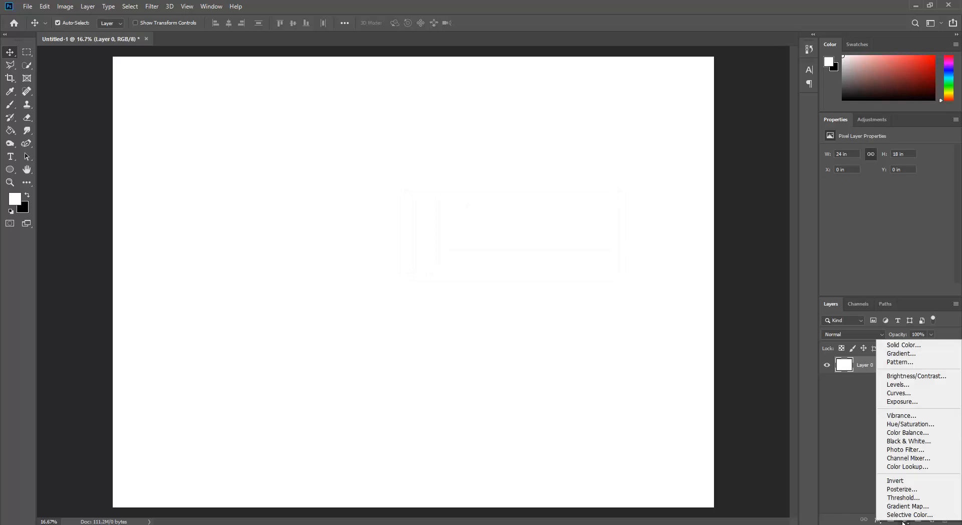
pyautogui.click(915, 354)
pyautogui.moveTo(683, 168); pyautogui.dragTo(636, 167)
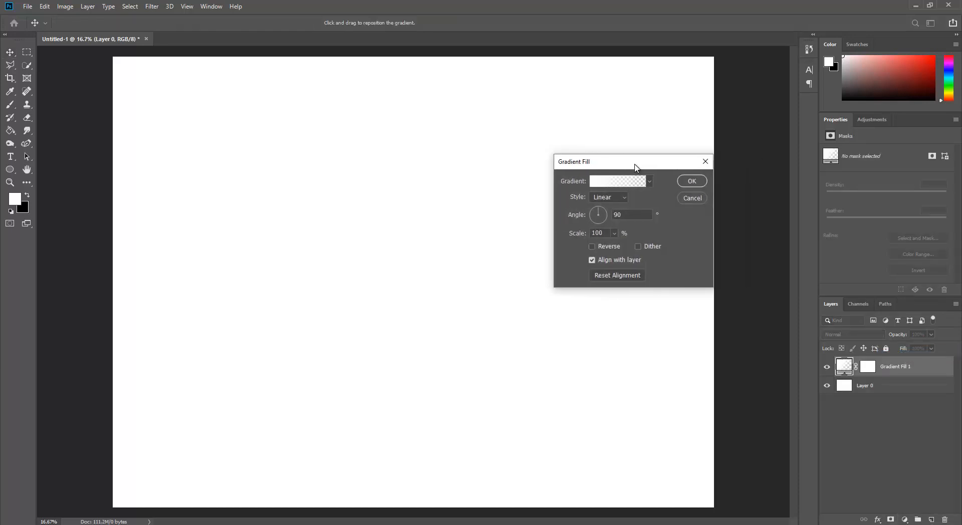
# Set the gradient fill to the white-to-black Foreground to Background preset with the Radial style.
pyautogui.click(620, 198)
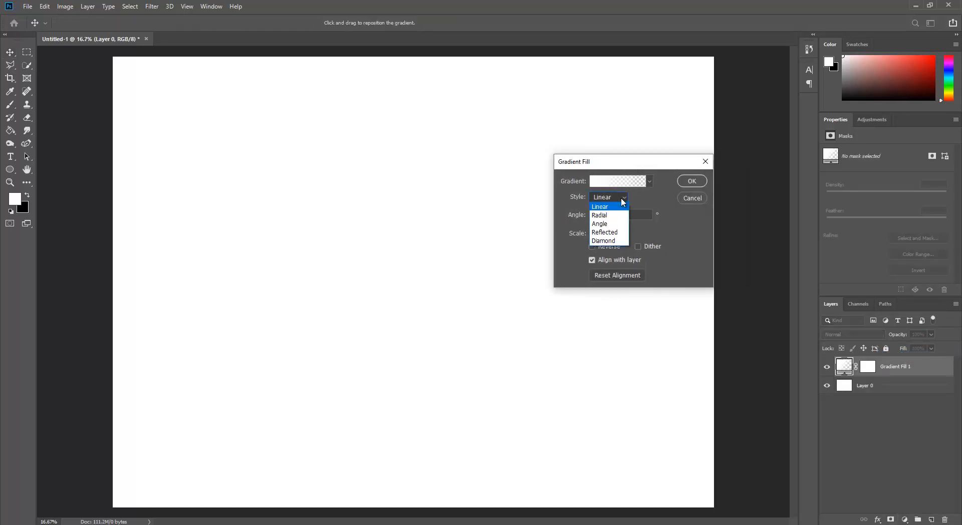
pyautogui.click(621, 204)
pyautogui.click(617, 182)
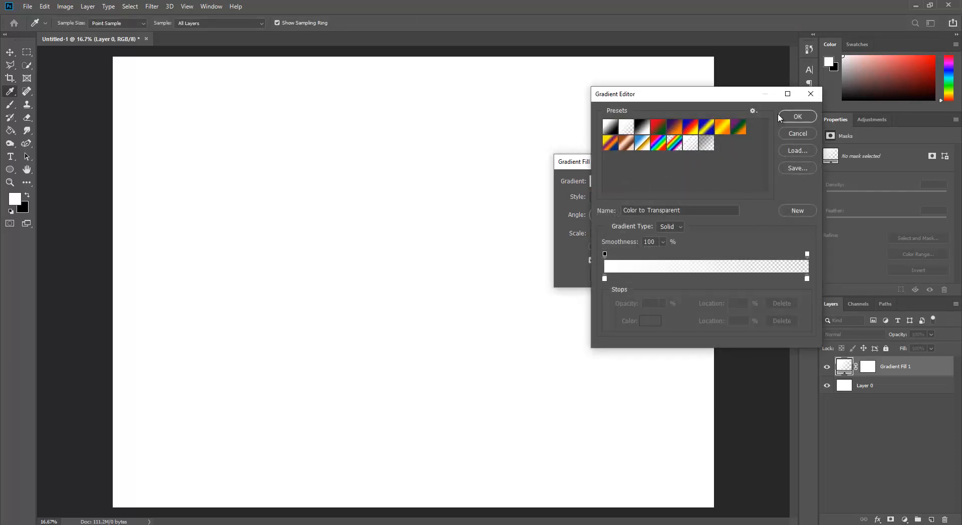
pyautogui.click(805, 92)
pyautogui.click(649, 181)
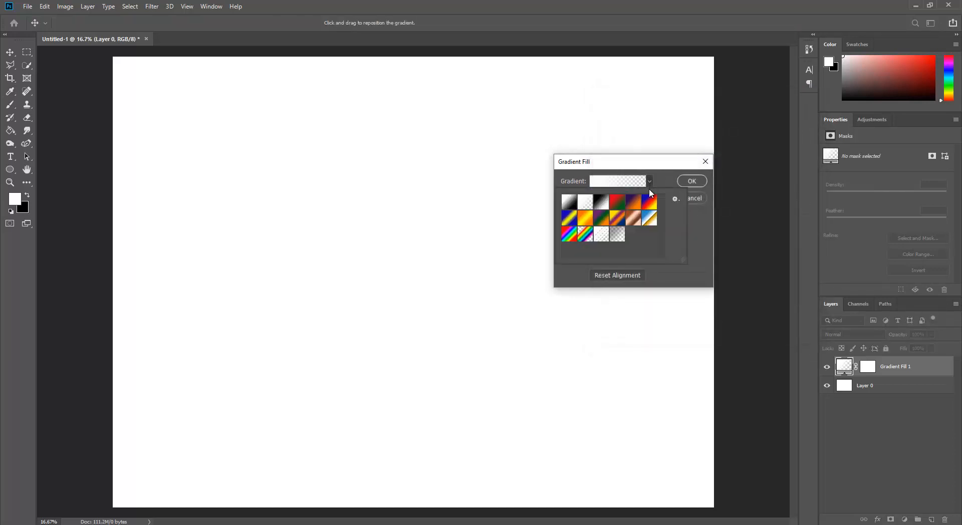
pyautogui.click(569, 202)
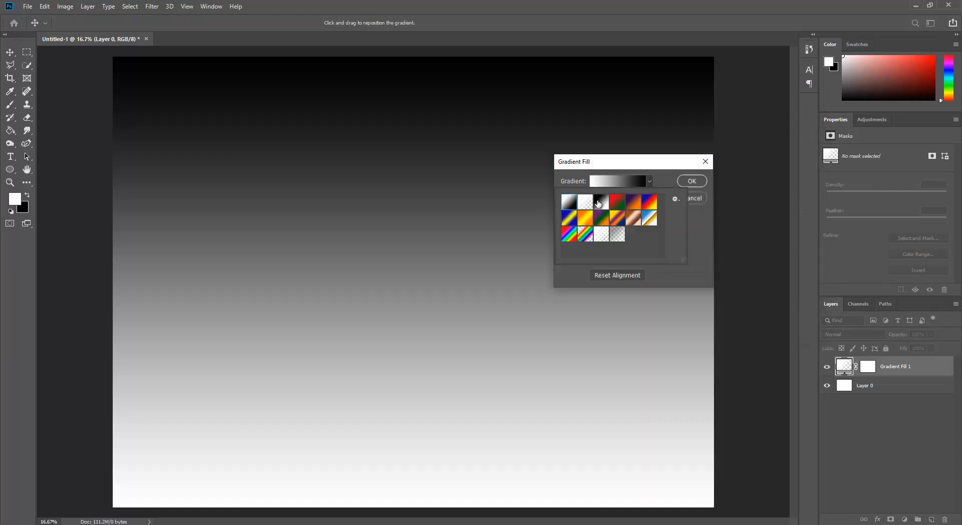
pyautogui.click(664, 183)
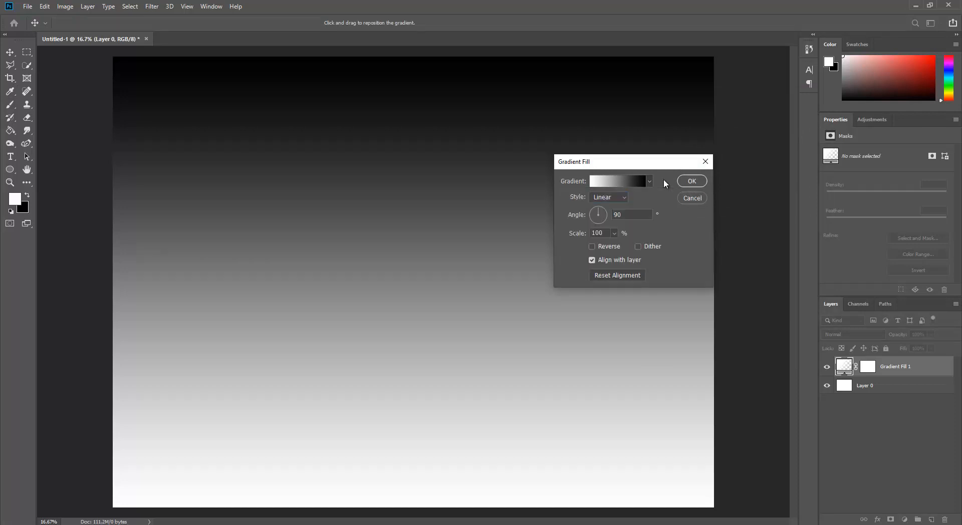
pyautogui.click(604, 199)
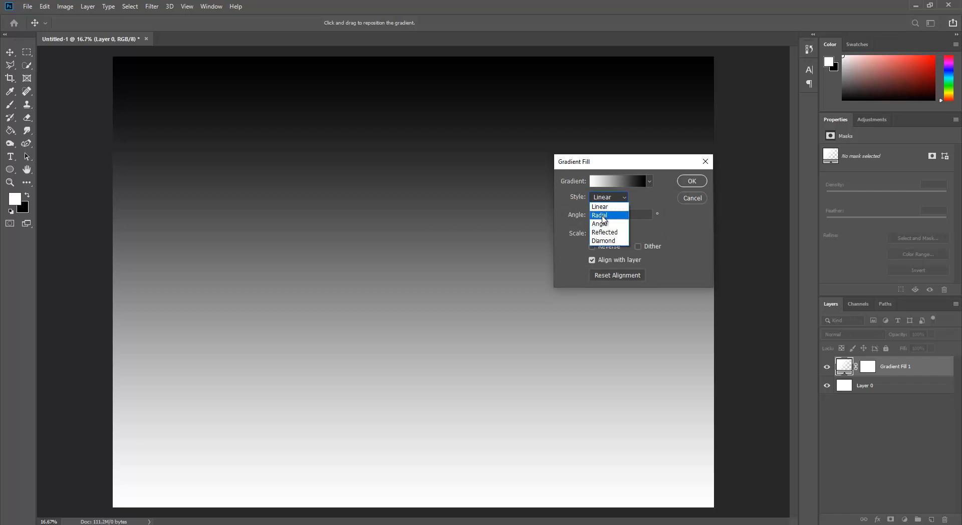
pyautogui.click(603, 216)
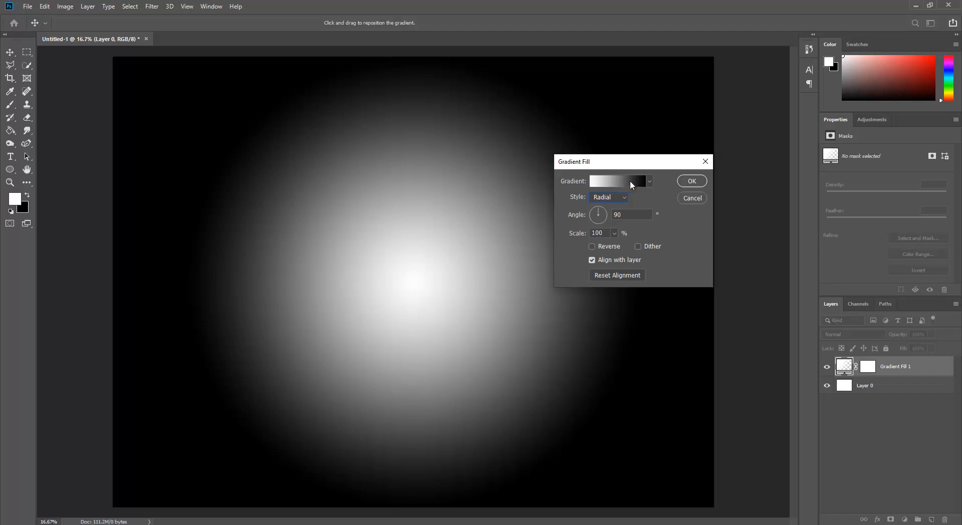
# Change the gradient's white starting color stop to f5f5f5.
pyautogui.click(610, 185)
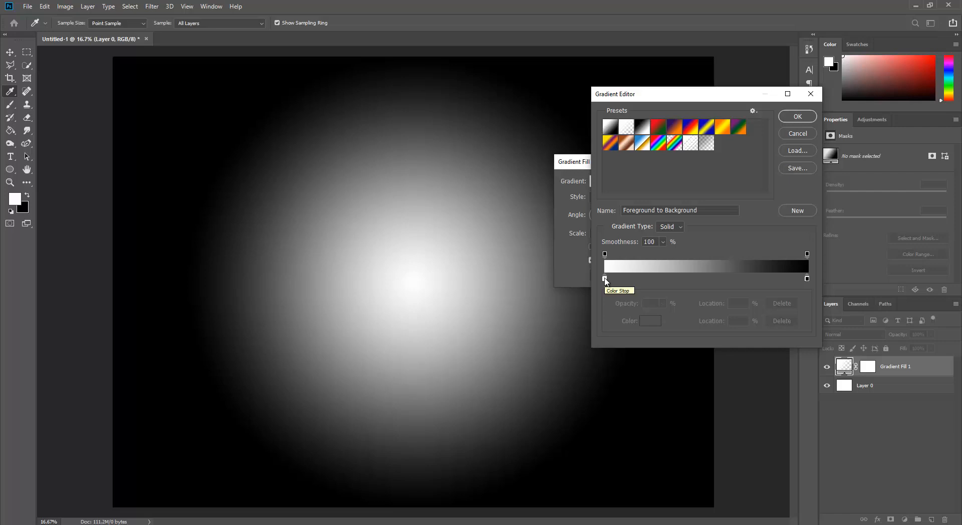
pyautogui.doubleClick(605, 279)
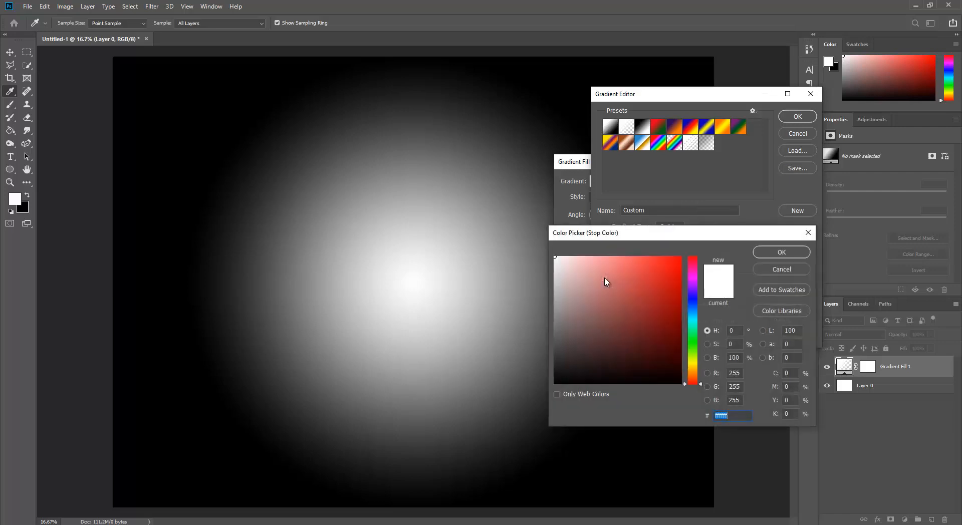
pyautogui.click(558, 266)
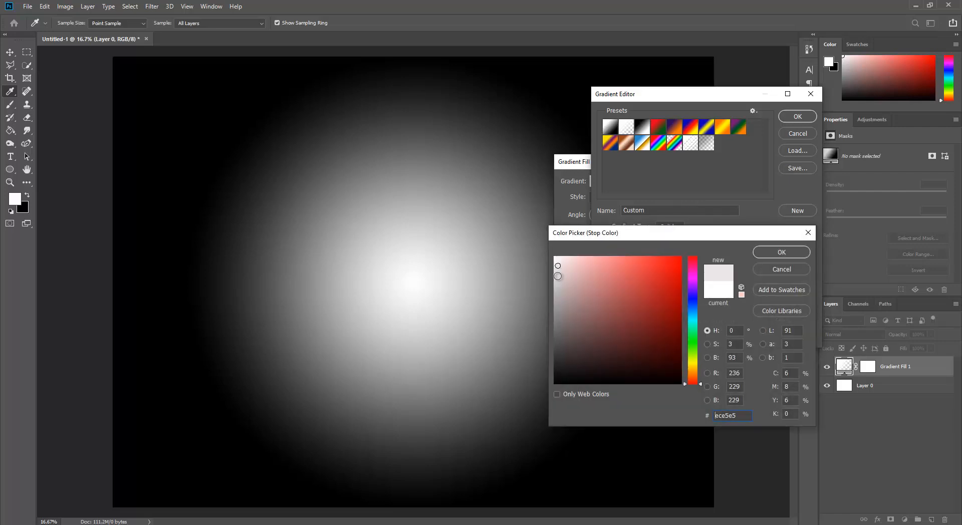
pyautogui.moveTo(558, 276); pyautogui.dragTo(555, 266)
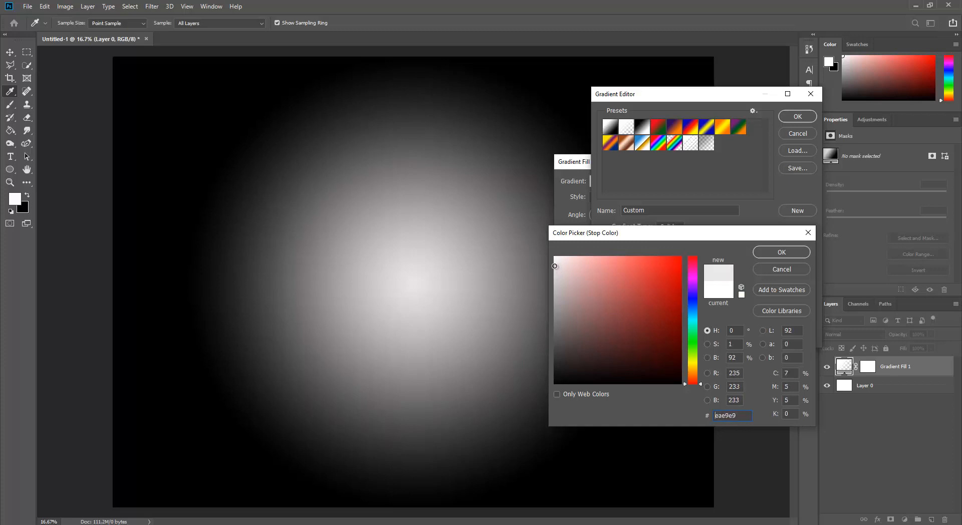
pyautogui.click(742, 412)
pyautogui.write('f5f5f')
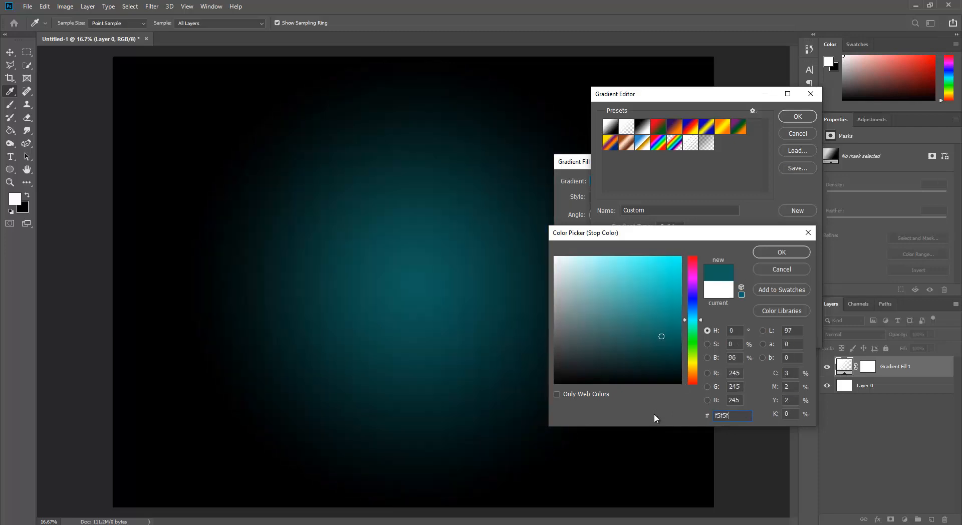
pyautogui.write('5')
pyautogui.click(779, 254)
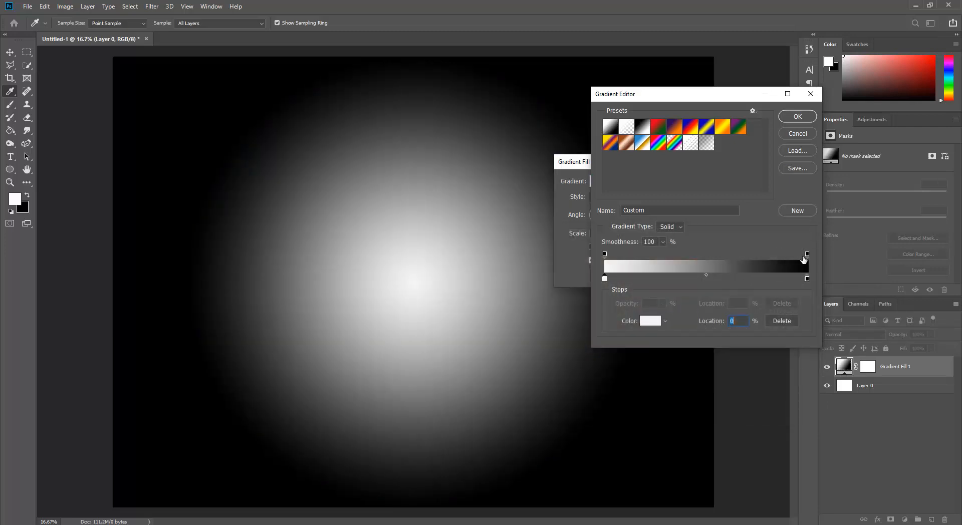
# Change the gradient's black end color stop to c4c4c4 and apply the gradient fill.
pyautogui.doubleClick(807, 279)
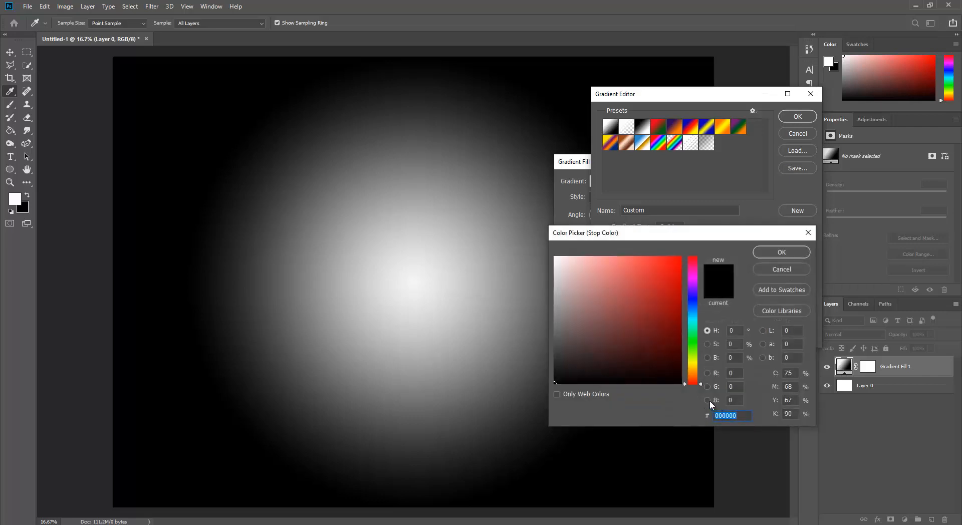
pyautogui.write('c4c')
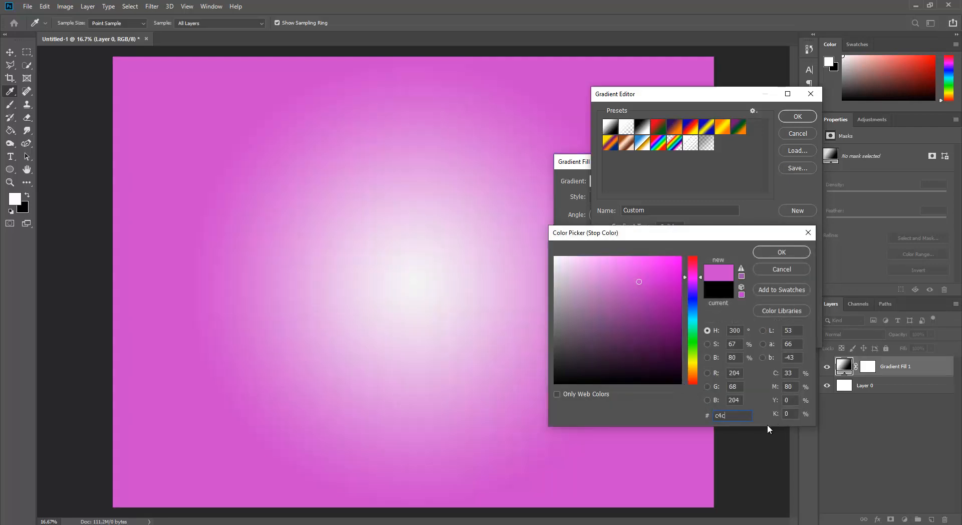
pyautogui.write('4c4')
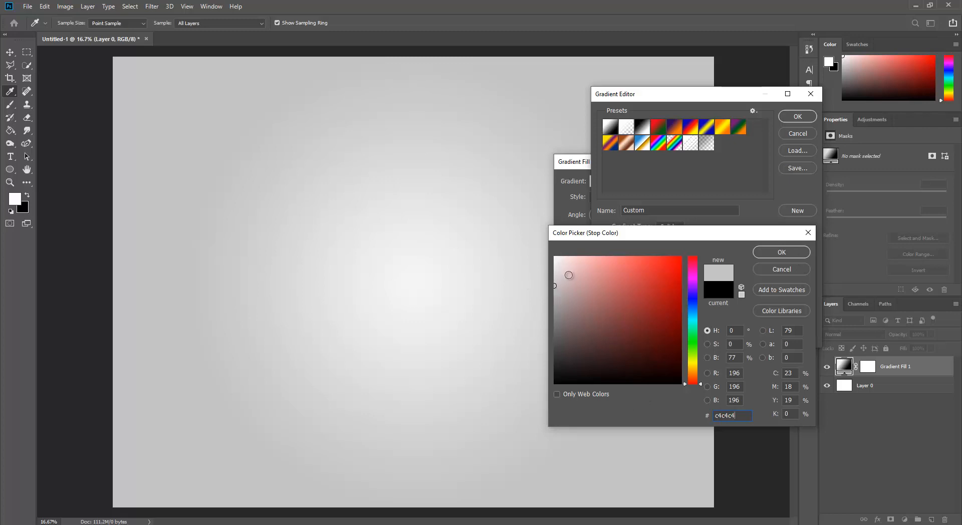
pyautogui.click(782, 253)
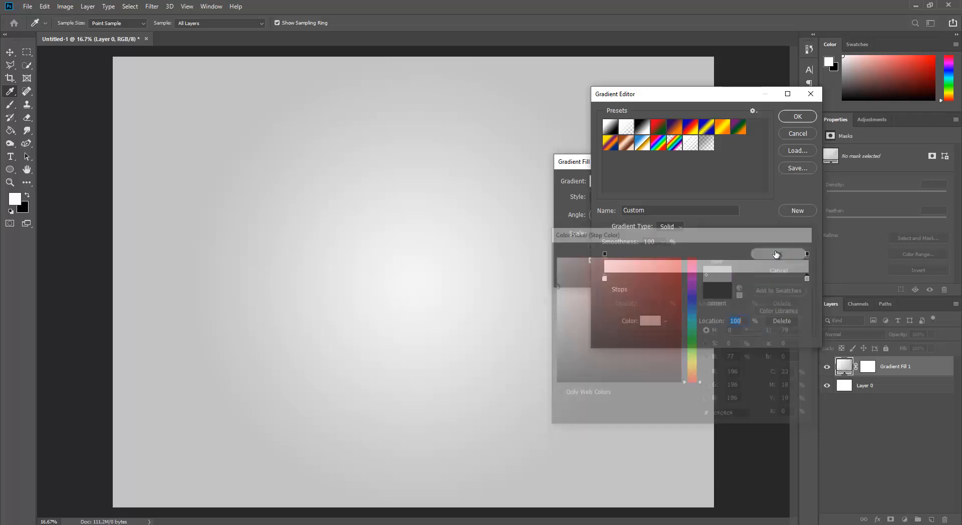
pyautogui.click(798, 116)
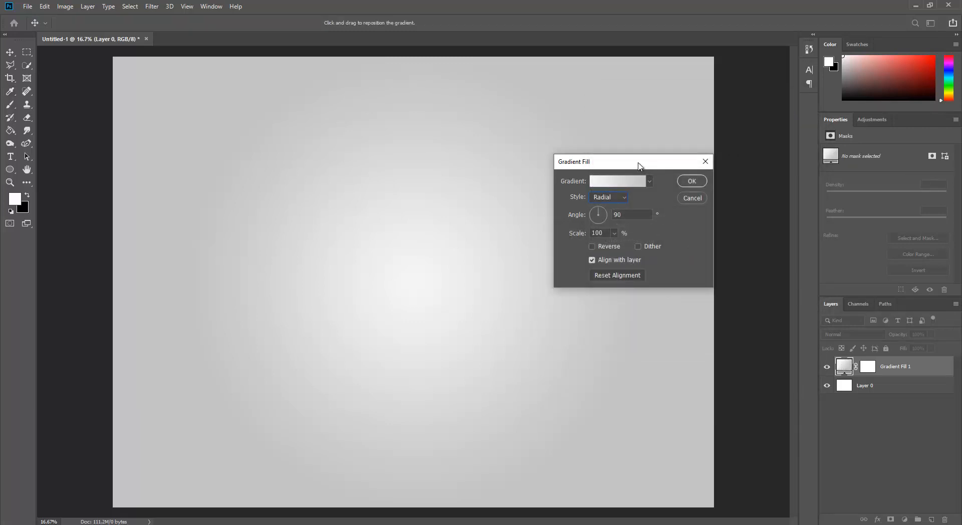
pyautogui.moveTo(638, 163); pyautogui.dragTo(626, 152)
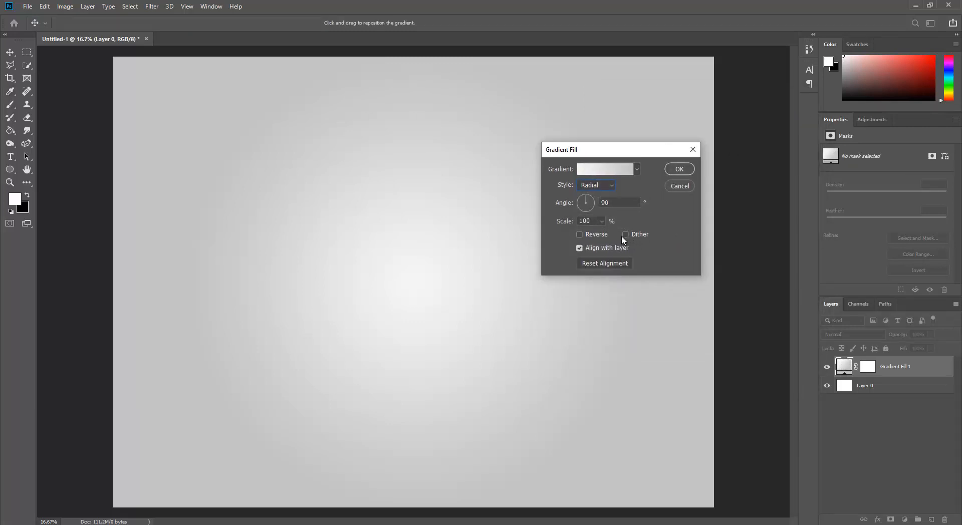
pyautogui.click(680, 170)
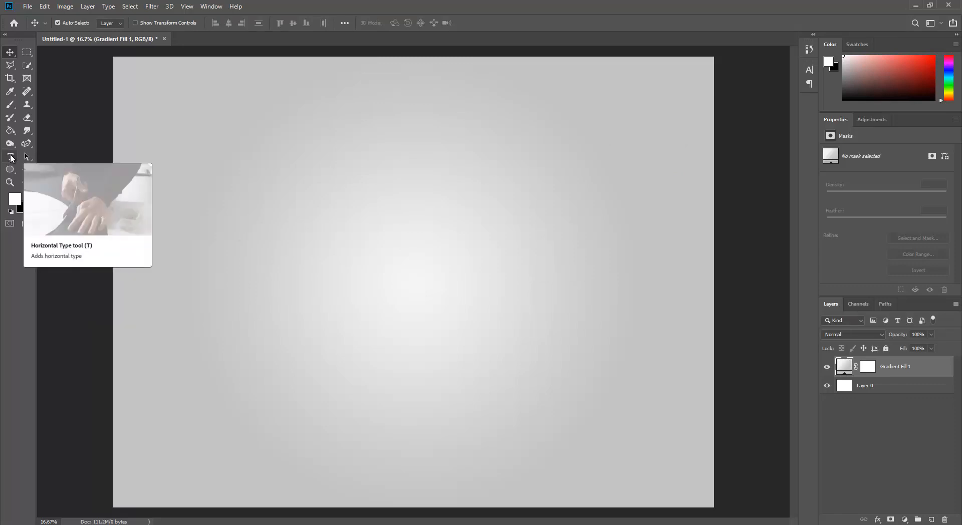
# Set the Horizontal Type tool to the Baskerville Old Face font at 728 pt.
pyautogui.click(11, 158)
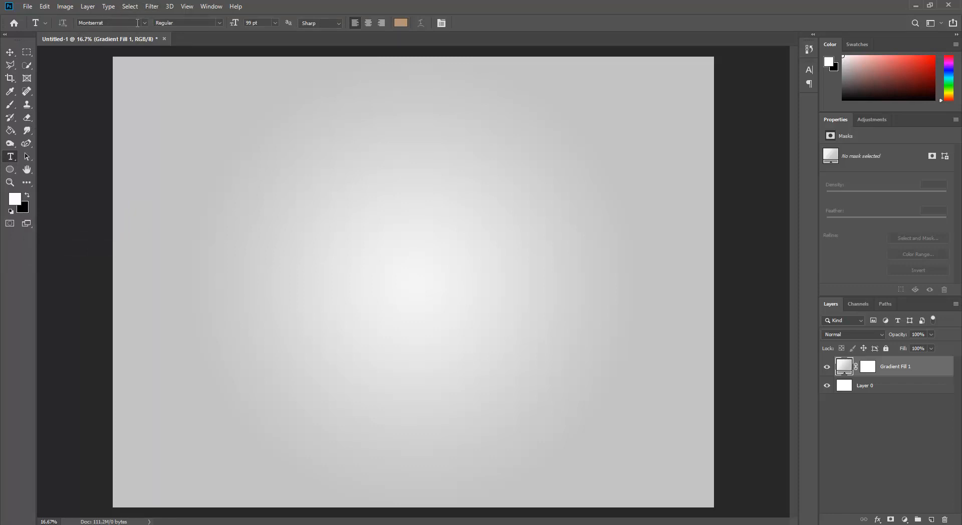
pyautogui.click(130, 22)
pyautogui.write('bask')
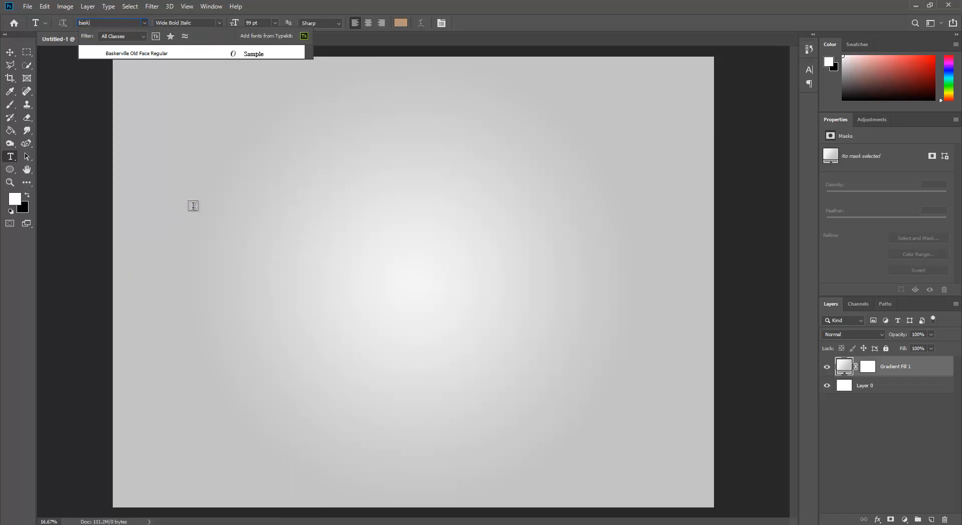
pyautogui.click(154, 56)
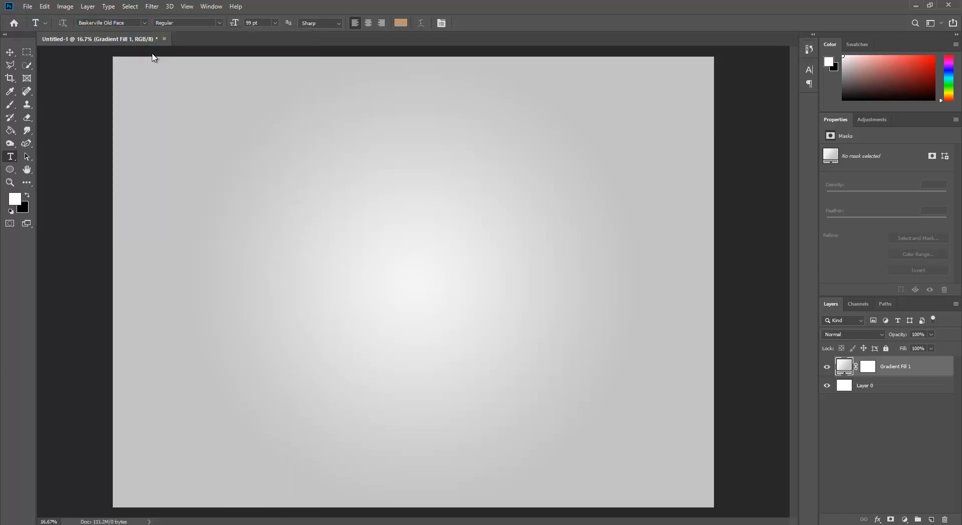
pyautogui.click(240, 23)
pyautogui.write('728')
pyautogui.press('Return')
# Set the text color to the gray c4c4c4 sampled from the upper-left corner of the gradient background.
pyautogui.click(402, 24)
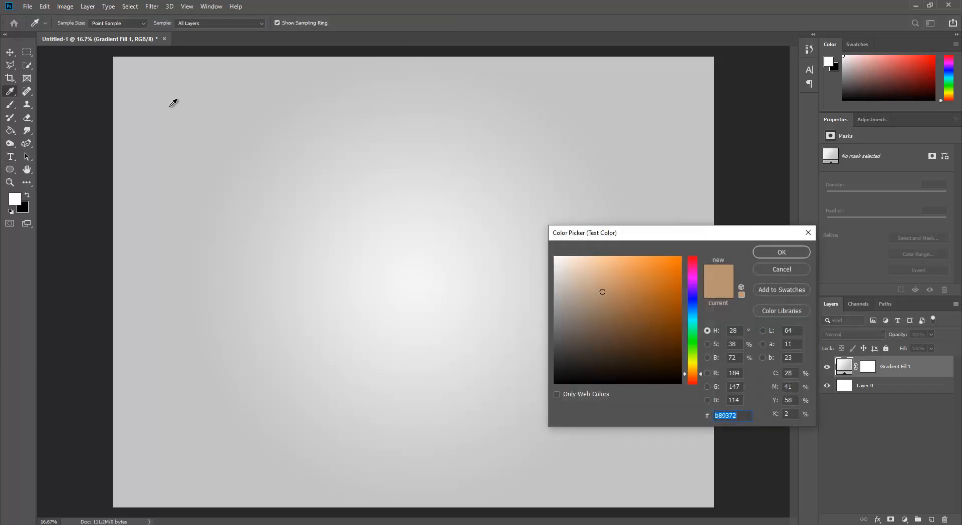
pyautogui.click(127, 65)
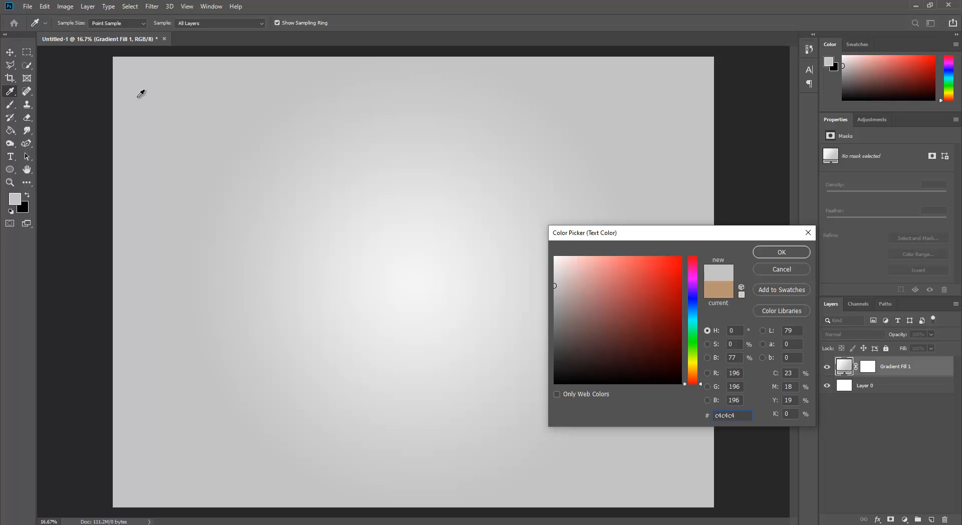
pyautogui.click(124, 64)
pyautogui.click(776, 253)
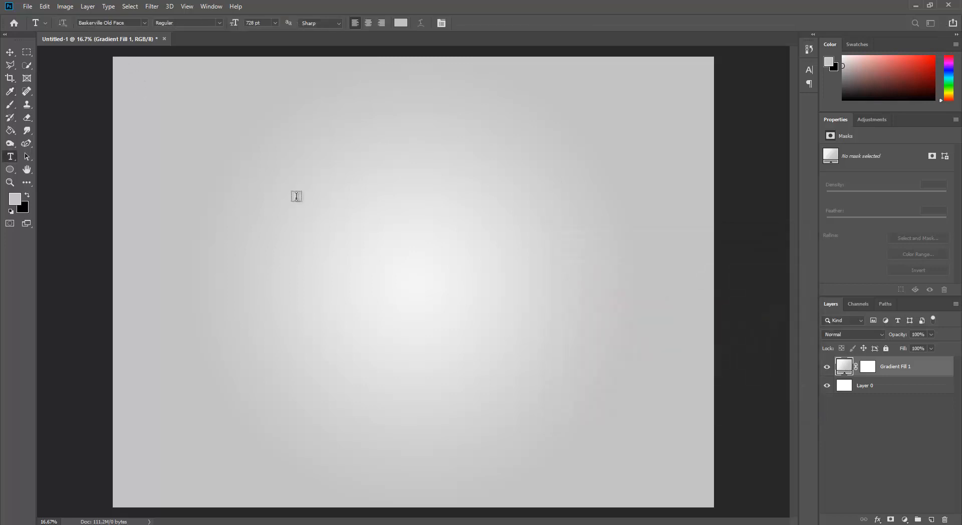
# Add a capital letter L as text and move it down near the middle of the gradient background.
pyautogui.click(316, 234)
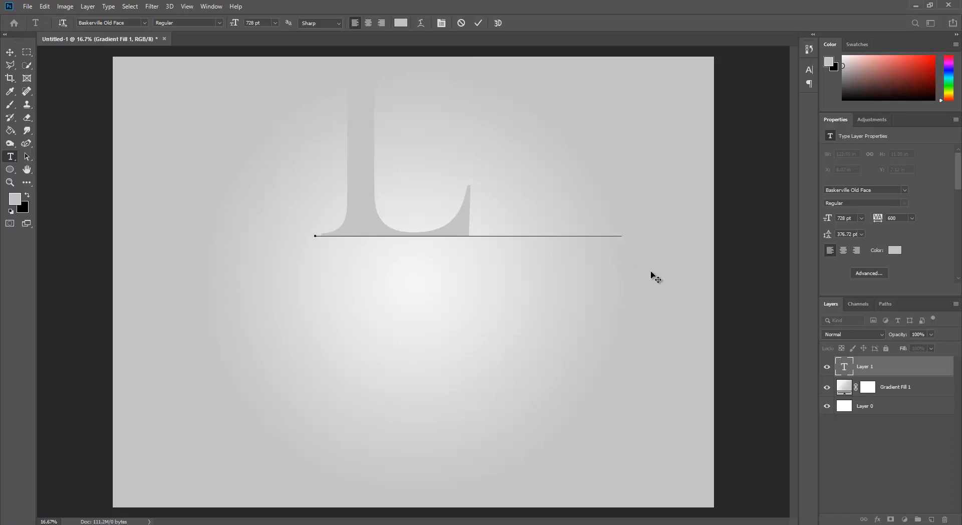
pyautogui.moveTo(652, 273); pyautogui.dragTo(645, 418)
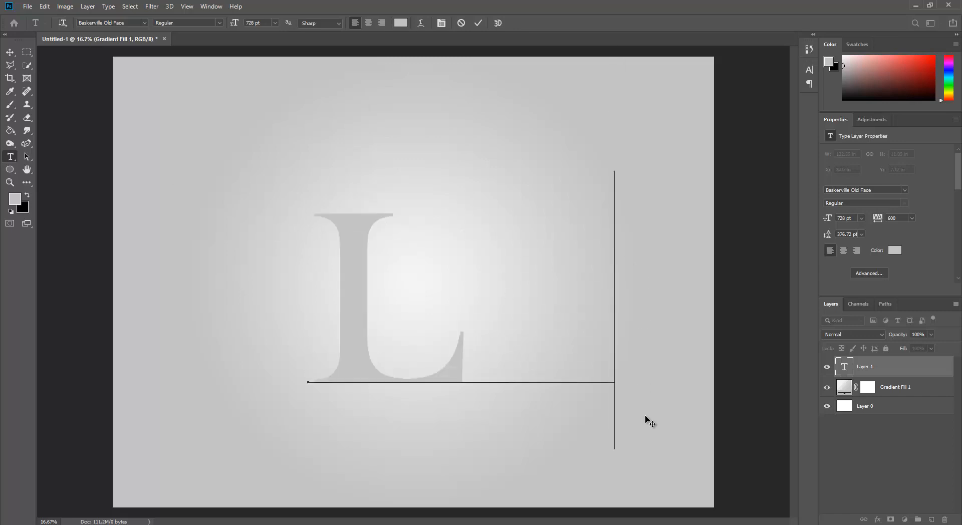
# Open the L text layer's blending options and enable a white Stroke effect.
pyautogui.click(878, 519)
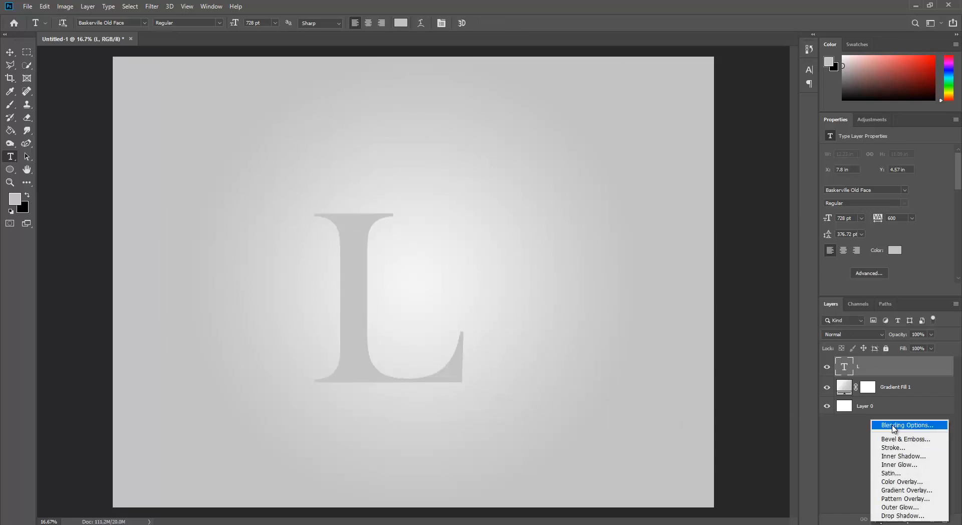
pyautogui.click(895, 426)
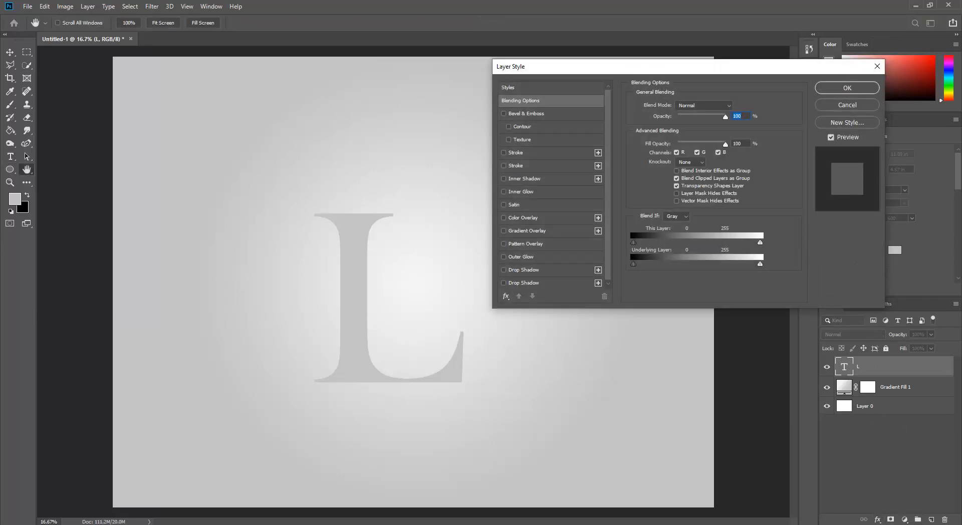
pyautogui.click(531, 153)
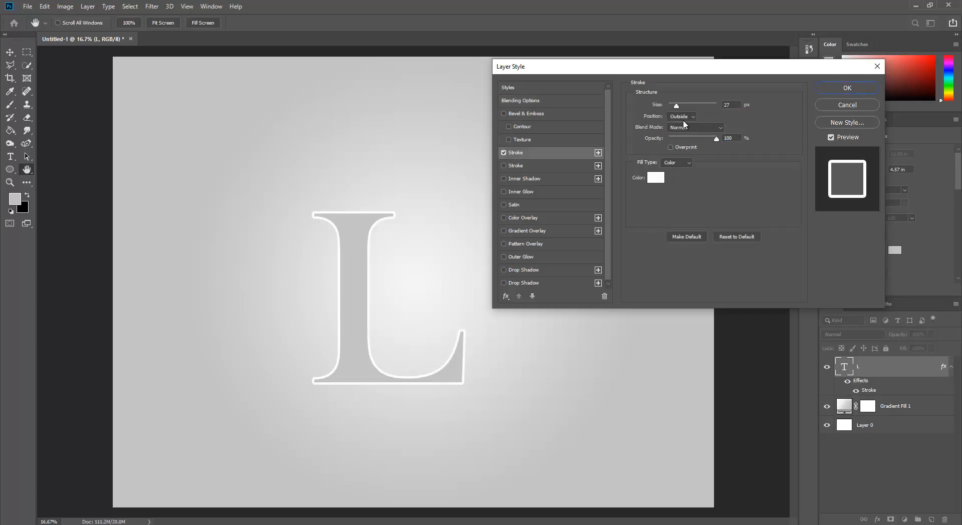
# Try a 1 px stroke positioned inside the letter L.
pyautogui.moveTo(676, 106); pyautogui.dragTo(661, 107)
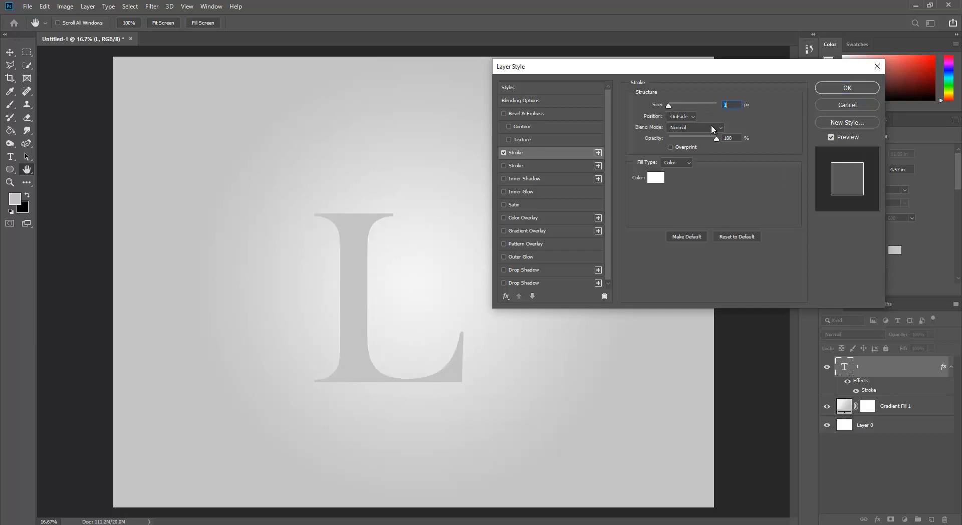
pyautogui.click(739, 138)
pyautogui.click(679, 117)
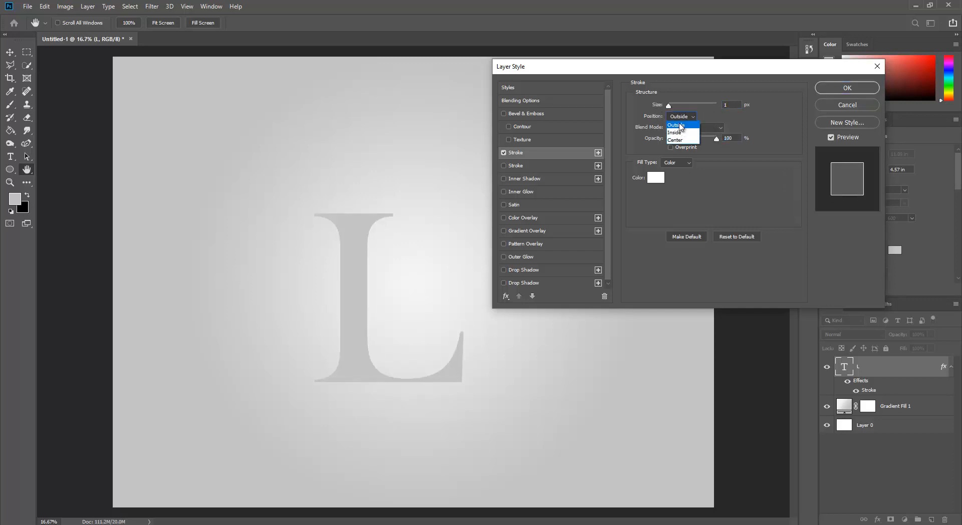
pyautogui.click(680, 117)
pyautogui.click(682, 116)
pyautogui.click(682, 117)
pyautogui.click(683, 116)
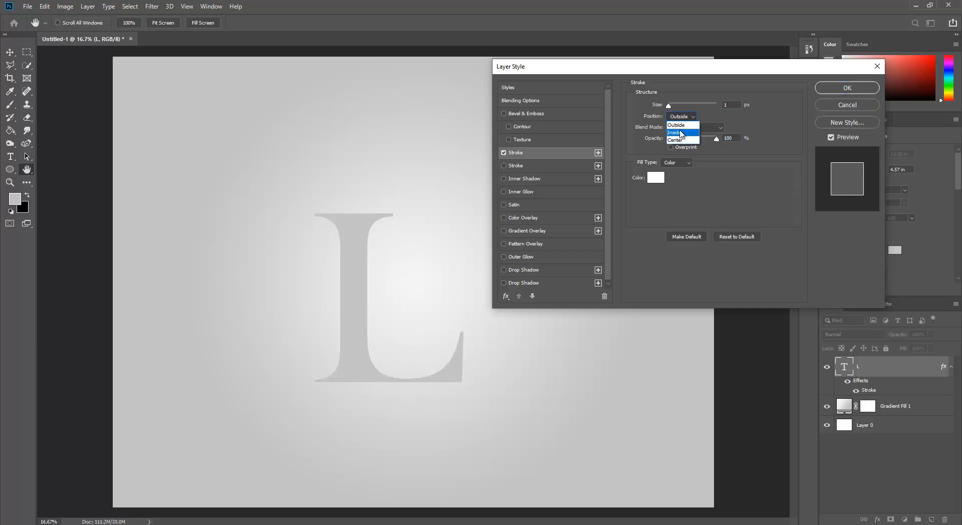
pyautogui.click(684, 128)
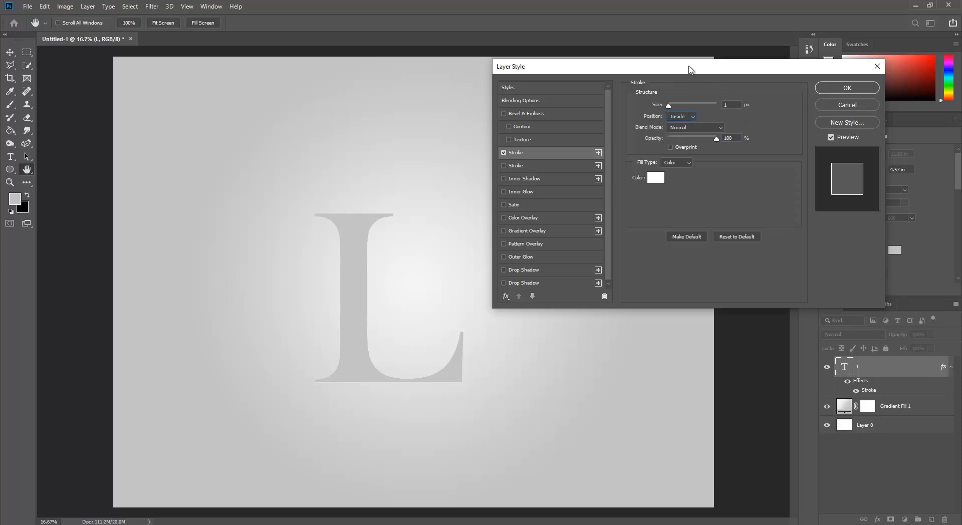
# Set the L's stroke size to 27 px and its position to Outside.
pyautogui.moveTo(669, 106); pyautogui.dragTo(676, 107)
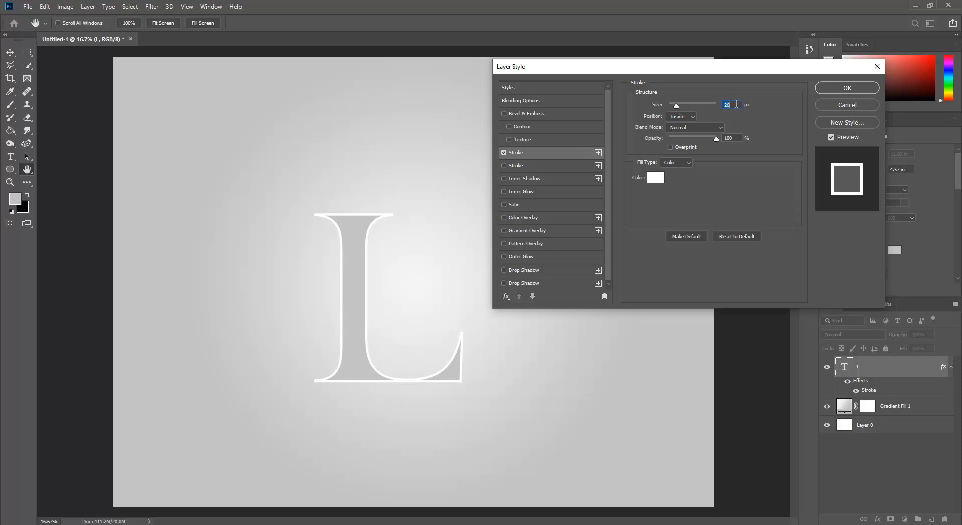
pyautogui.press('Down')
pyautogui.press('Down')
pyautogui.press('Down')
pyautogui.press('Down')
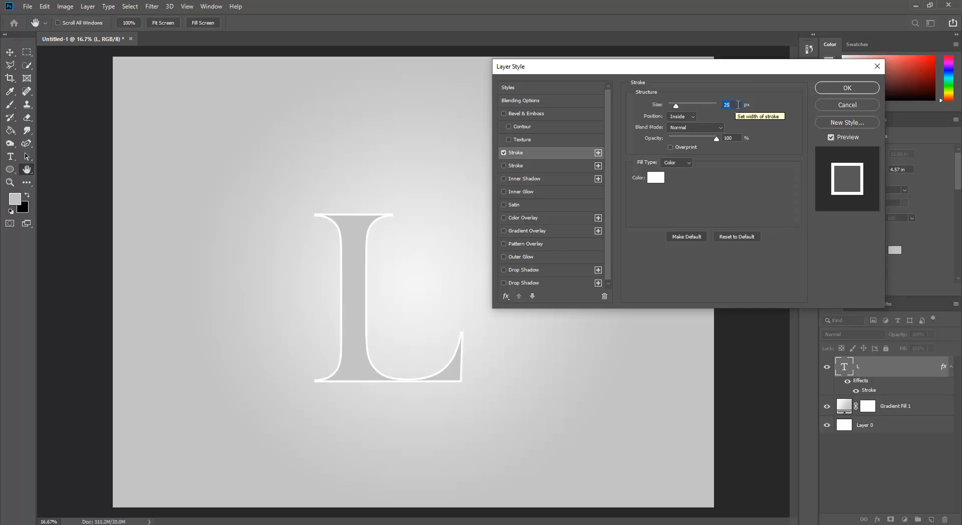
pyautogui.press('Up')
pyautogui.press('Up')
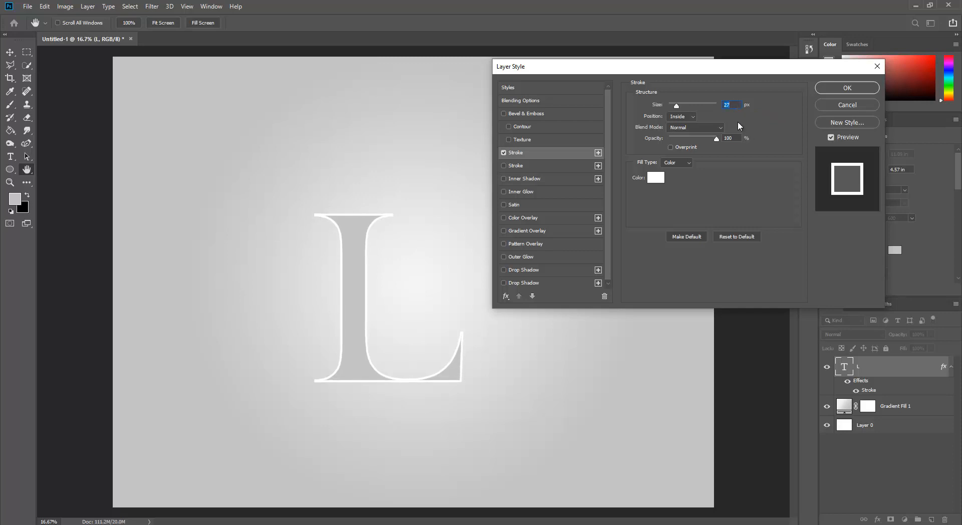
pyautogui.click(687, 116)
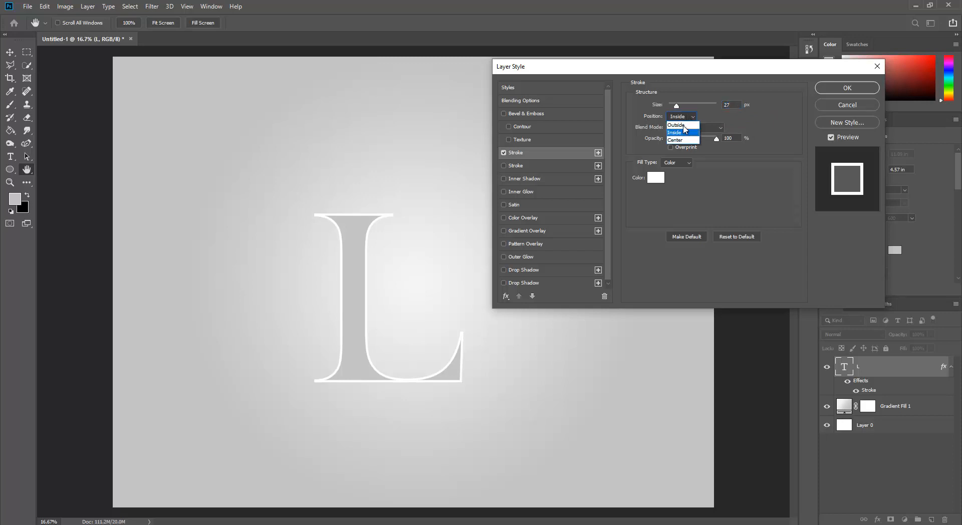
pyautogui.click(681, 123)
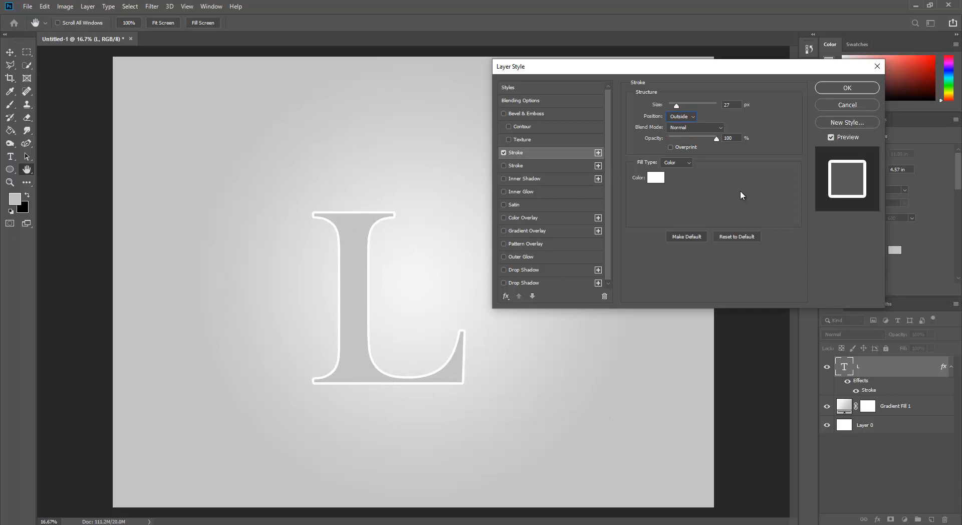
# Enable a black Drop Shadow on the L with Normal blend mode and 38% opacity.
pyautogui.click(532, 284)
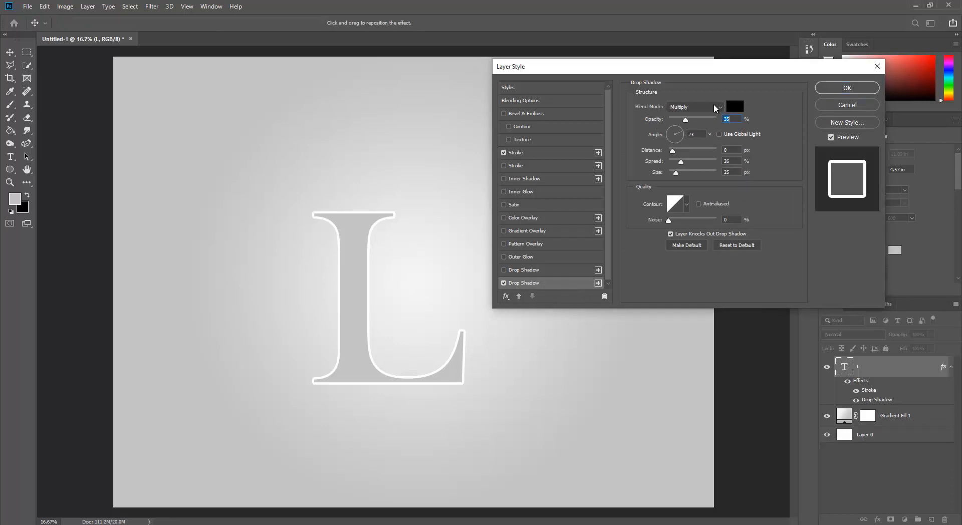
pyautogui.click(721, 107)
pyautogui.click(712, 116)
pyautogui.click(736, 120)
pyautogui.press('Up')
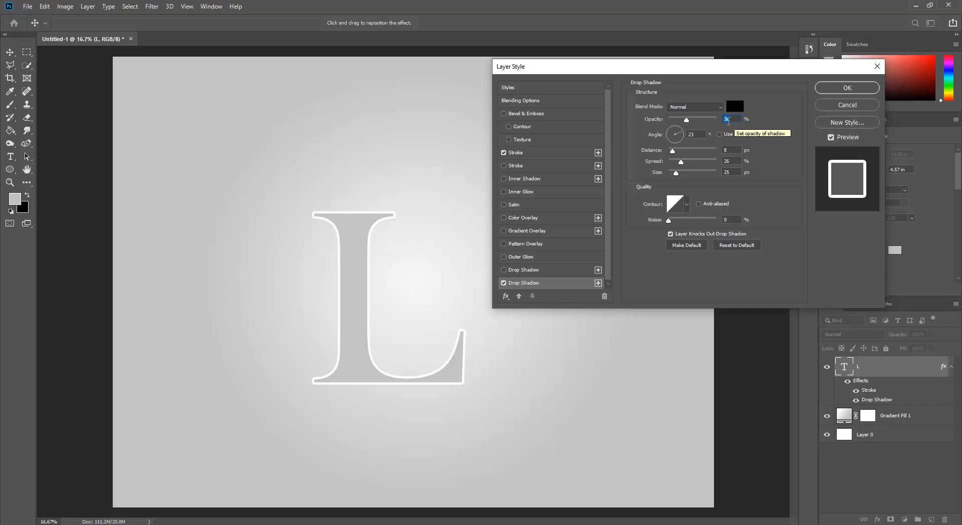
# Set the drop shadow's angle to 119°.
pyautogui.click(670, 132)
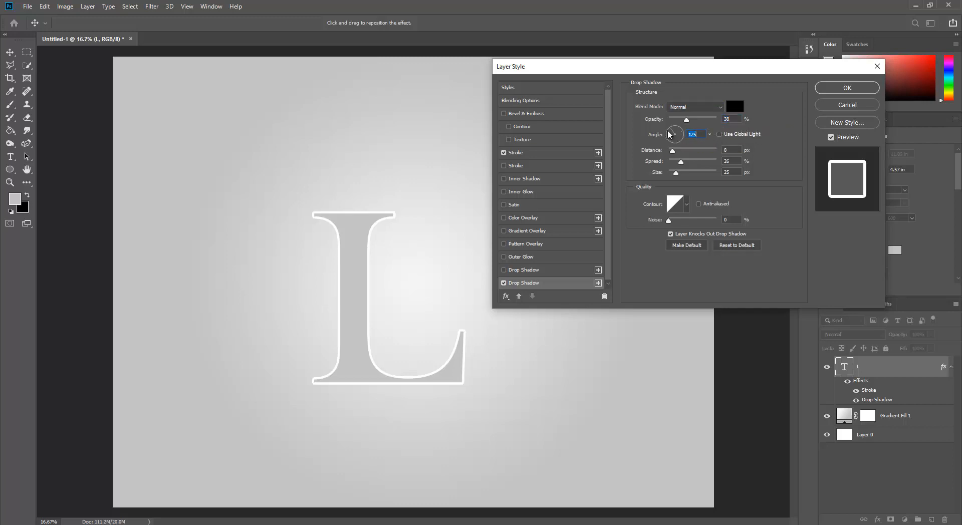
pyautogui.press('Down')
pyautogui.press('Down')
pyautogui.press('Down')
pyautogui.press('Down')
pyautogui.press('Down')
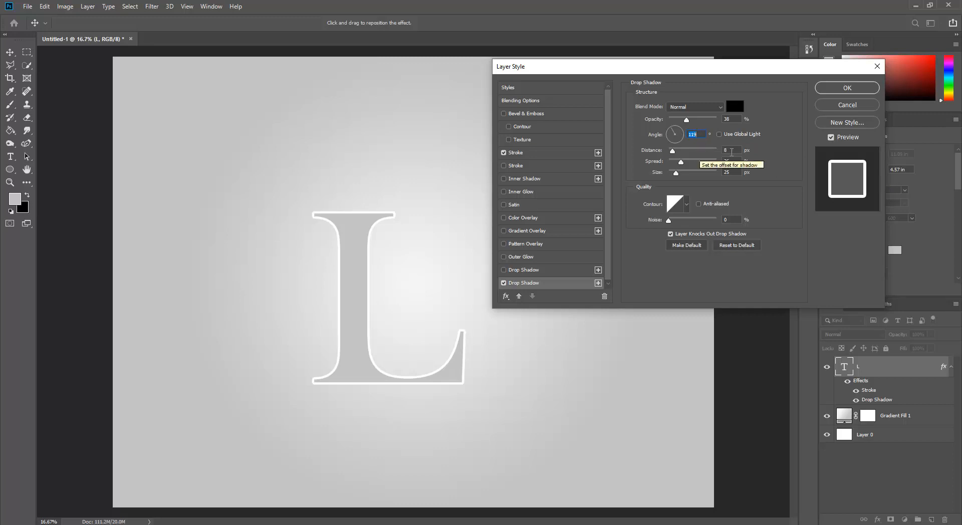
# Set the drop shadow's distance to 72 px and its spread to 16%.
pyautogui.moveTo(673, 150); pyautogui.dragTo(701, 157)
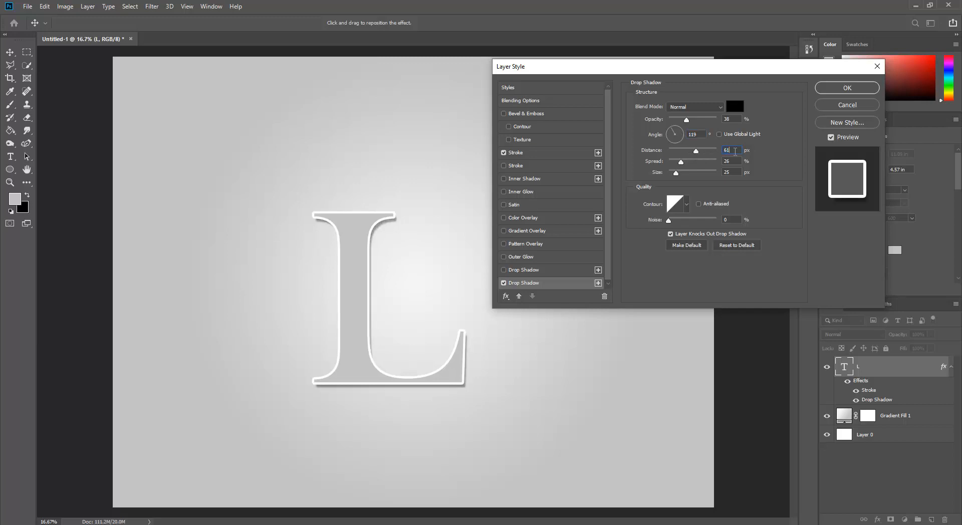
pyautogui.write('72')
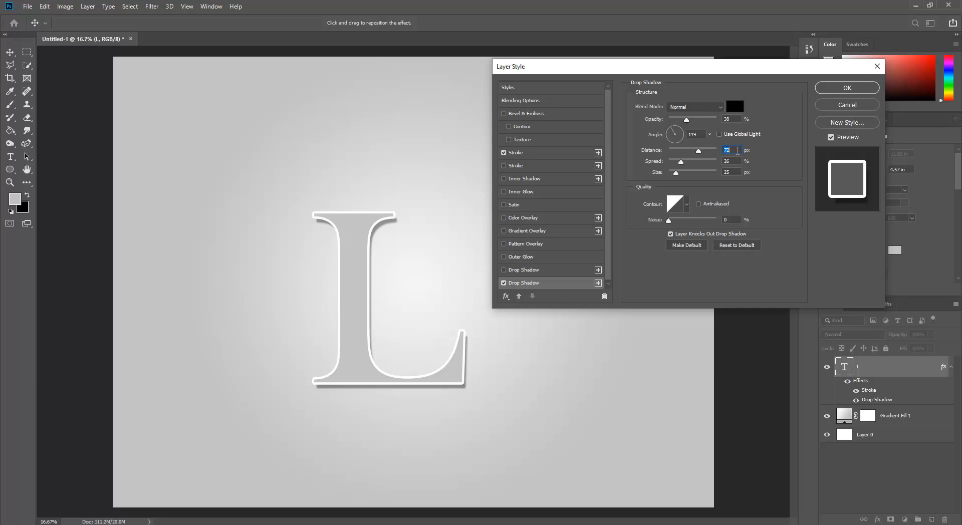
pyautogui.click(739, 159)
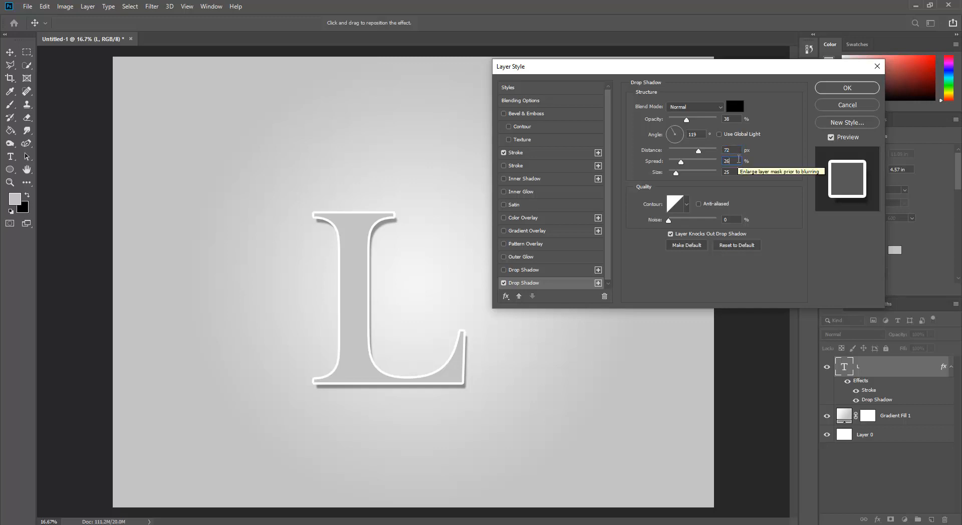
pyautogui.hotkey('shift', 'Down')
pyautogui.press('Down')
pyautogui.press('Up')
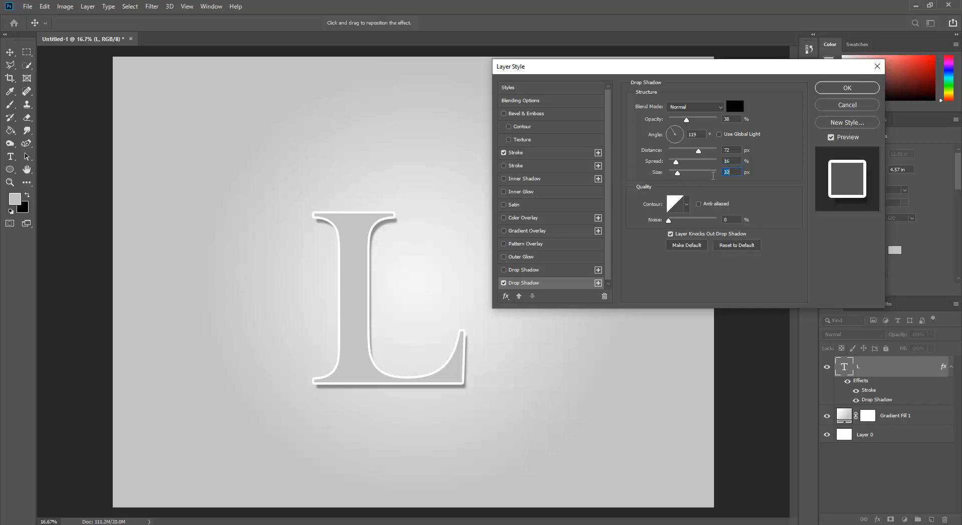
# Set the drop shadow's size to 80 px and apply the layer style to the L.
pyautogui.moveTo(677, 174); pyautogui.dragTo(691, 175)
pyautogui.scroll(4, 728, 175)
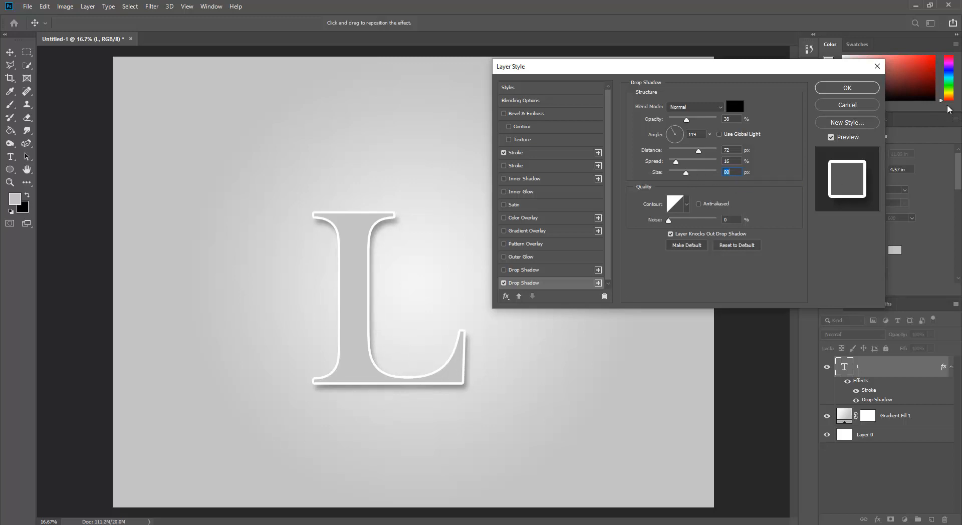
pyautogui.click(847, 88)
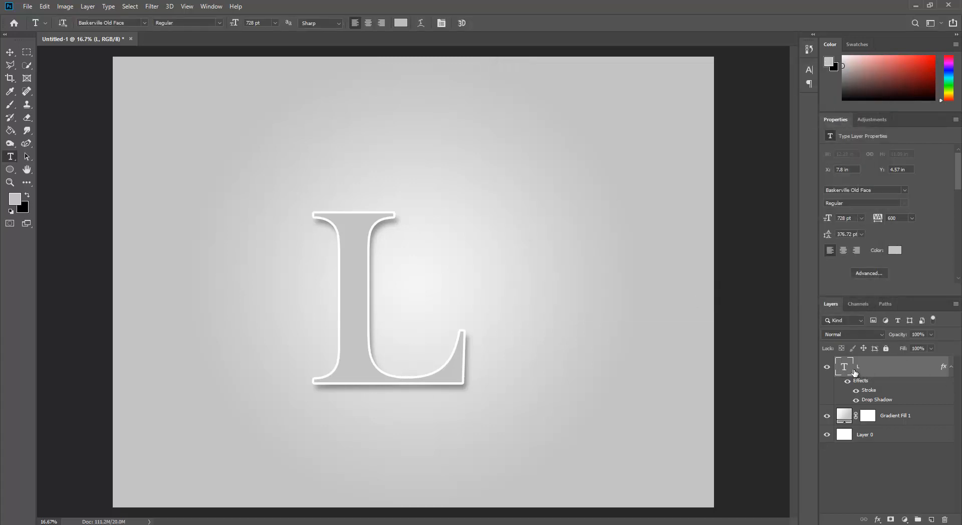
# Center the letter L horizontally and vertically on the canvas by aligning it to a full-canvas selection, and deselect.
pyautogui.hotkey('ctrl', 'a')
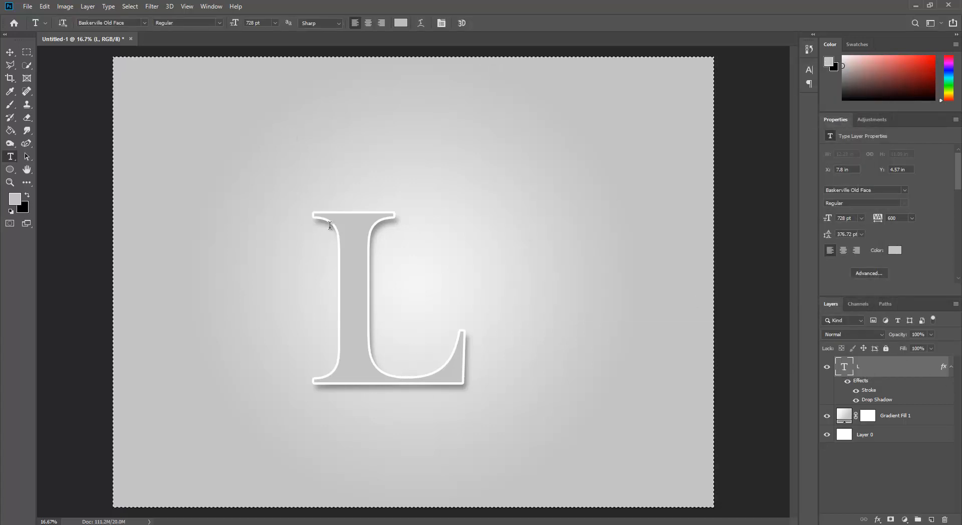
pyautogui.click(10, 52)
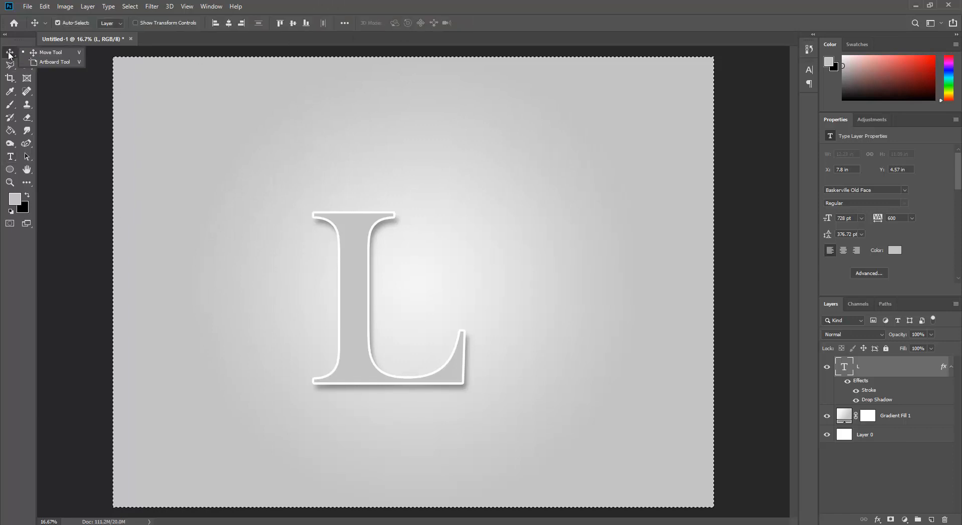
pyautogui.click(10, 53)
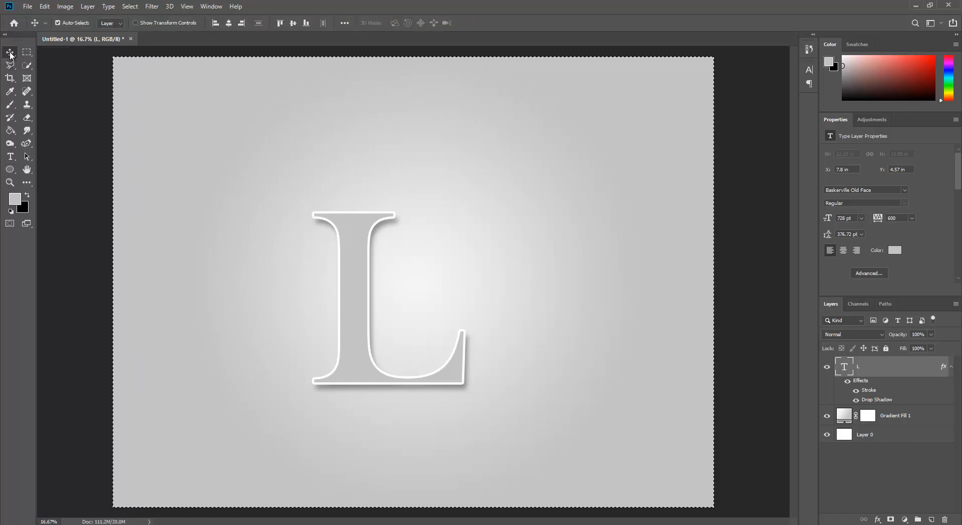
pyautogui.click(293, 23)
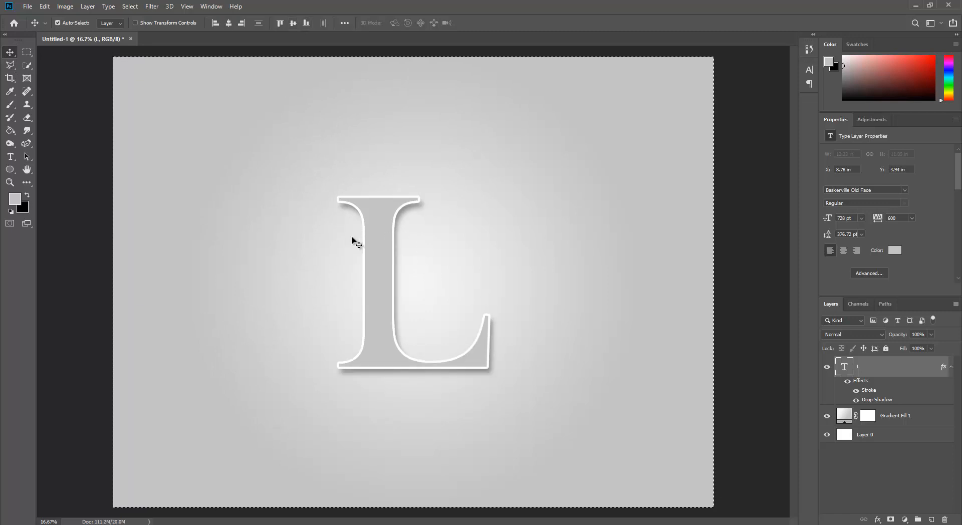
pyautogui.click(375, 236)
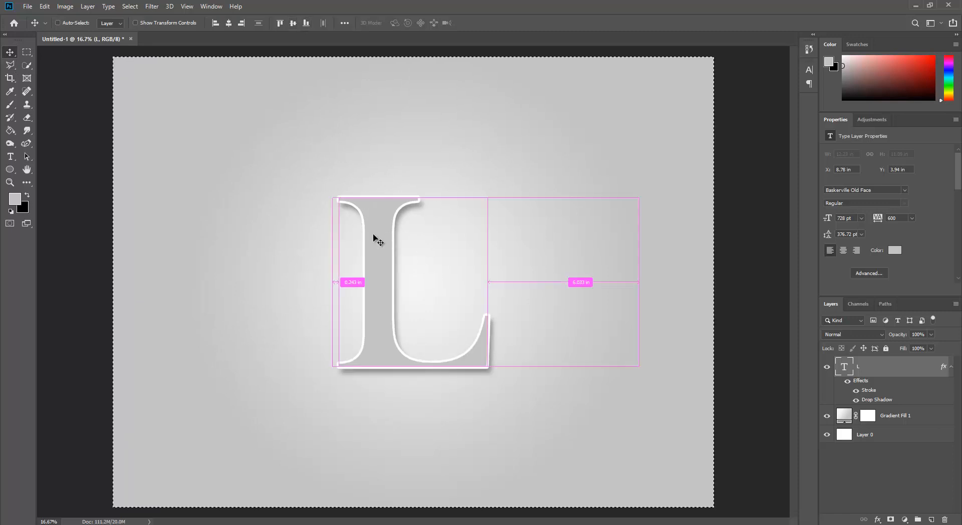
pyautogui.click(57, 23)
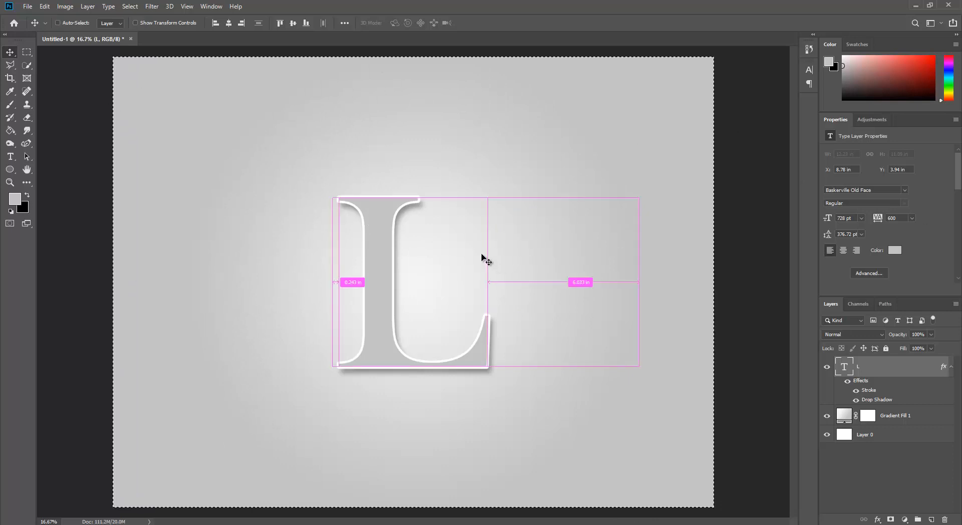
pyautogui.hotkey('ctrl', 'd')
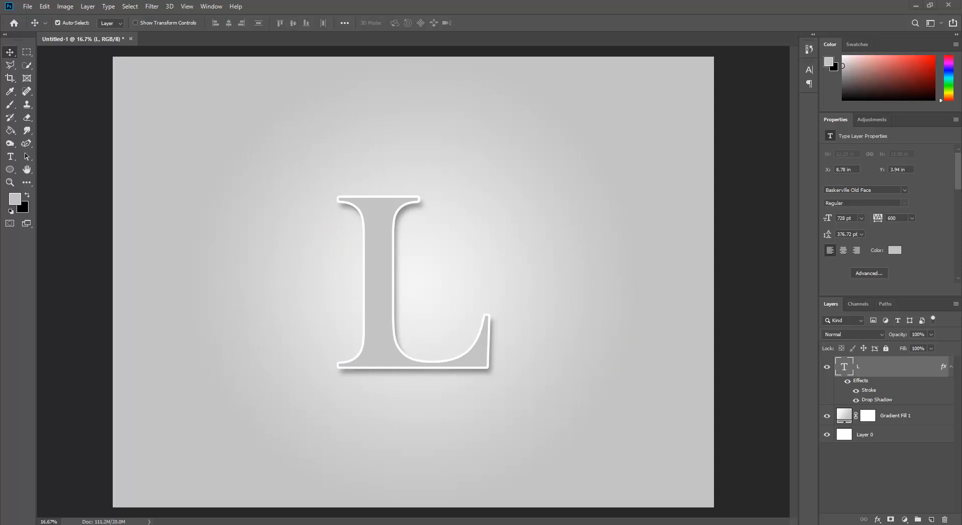
pyautogui.hotkey('alt', 'Tab')
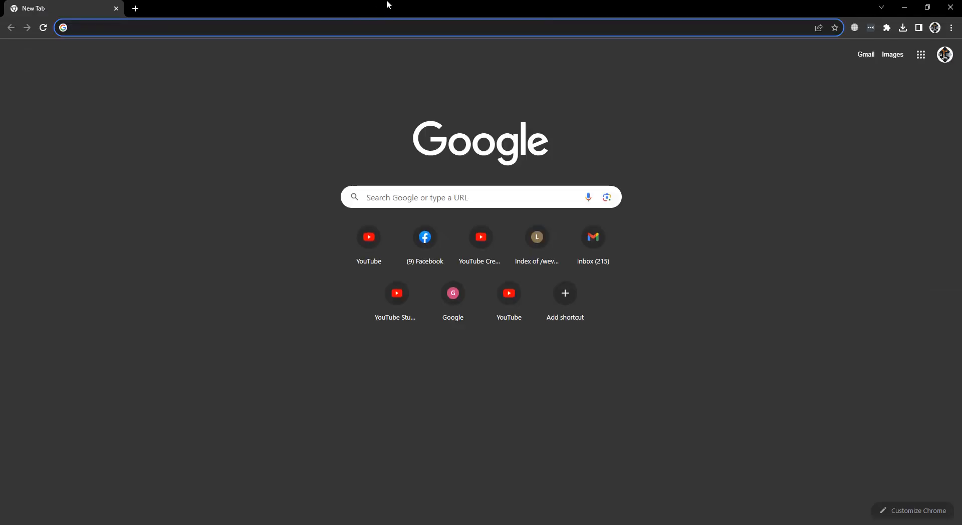
pyautogui.write('https://unsplash.com/photos/9N-usDehlHY')
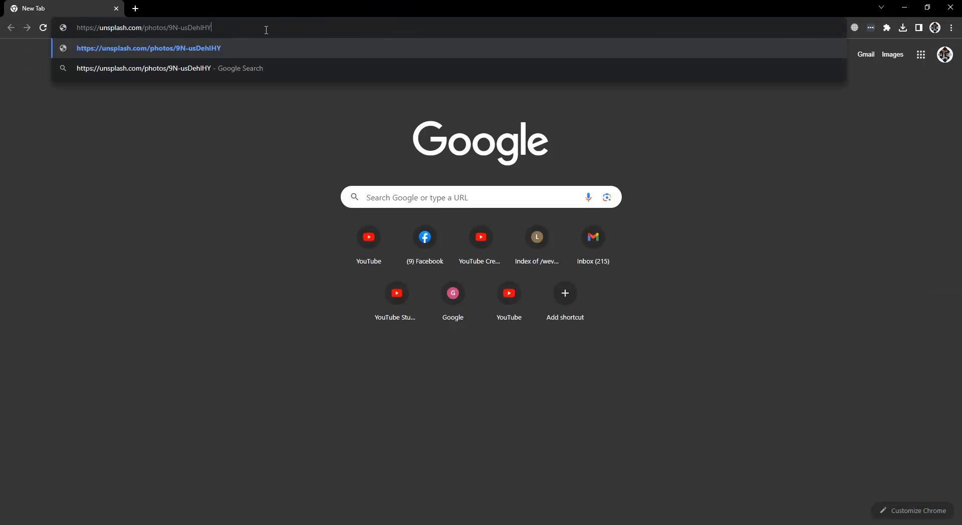
pyautogui.press('Return')
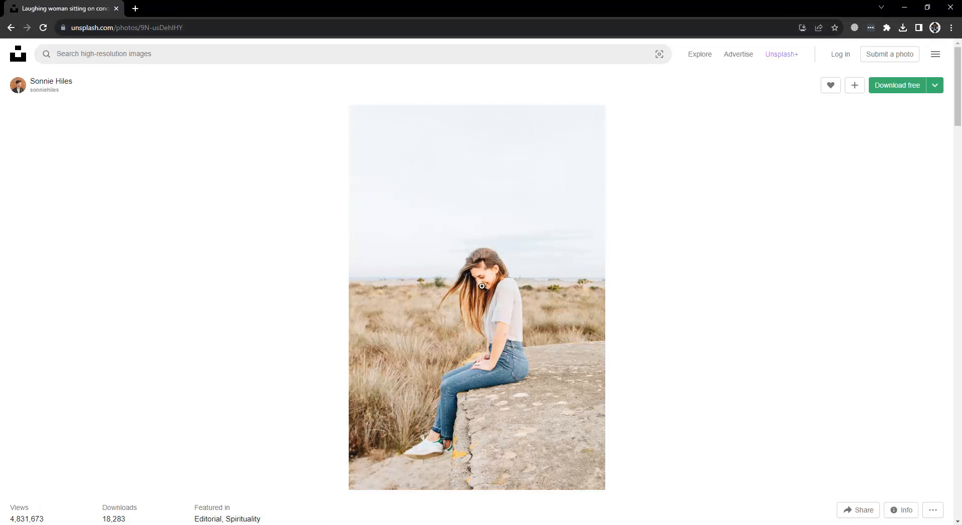
pyautogui.click(912, 7)
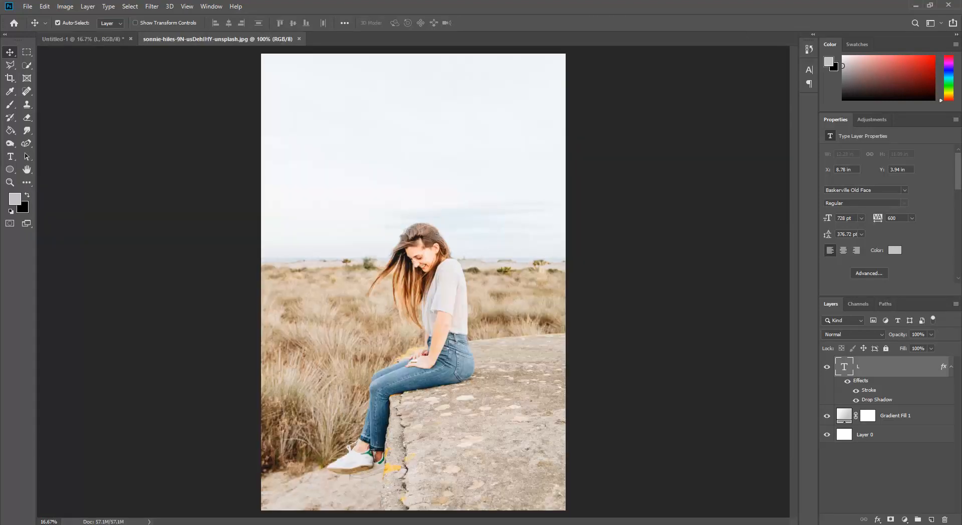
# Convert the photo's locked Background into a regular layer and move it into the Untitled-1 poster document.
pyautogui.doubleClick(844, 370)
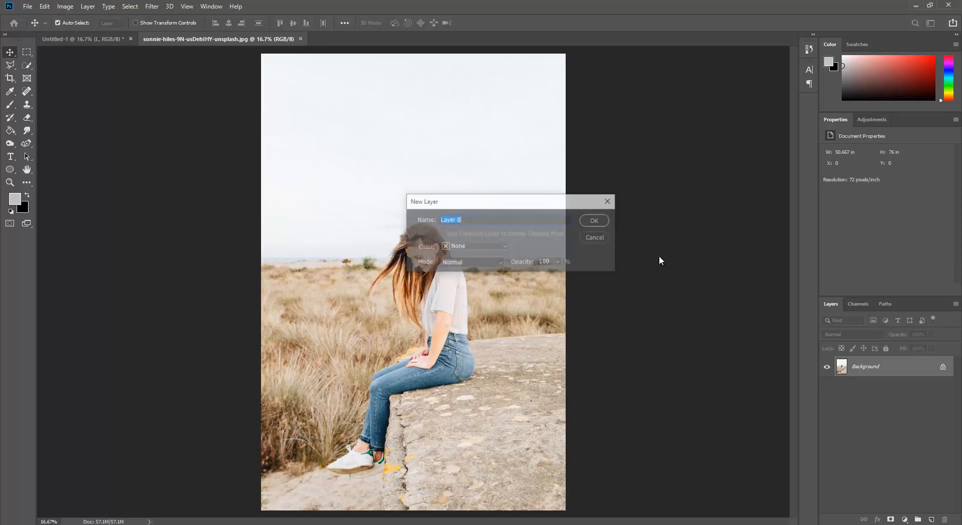
pyautogui.click(605, 227)
pyautogui.moveTo(458, 221); pyautogui.dragTo(358, 265)
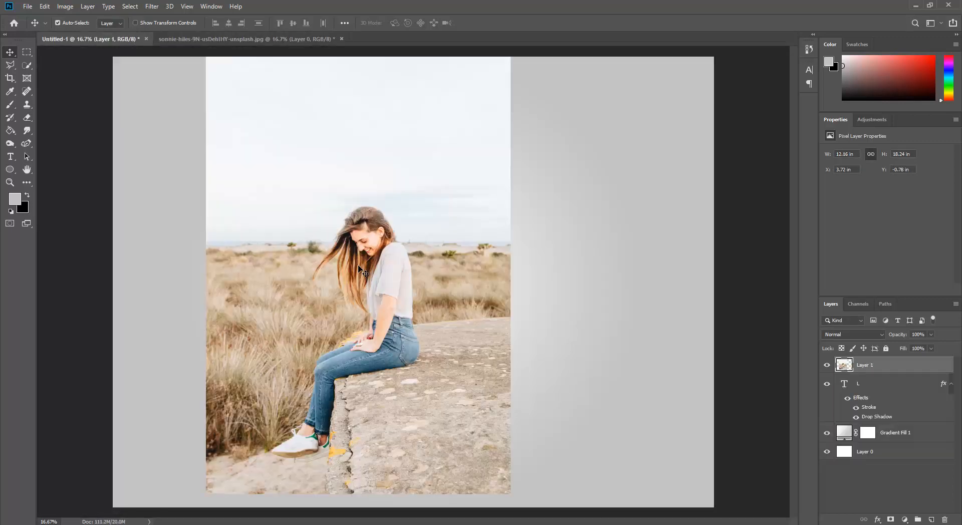
# Scale the photo layer down proportionally to about 71% with Free Transform.
pyautogui.hotkey('ctrl', 't')
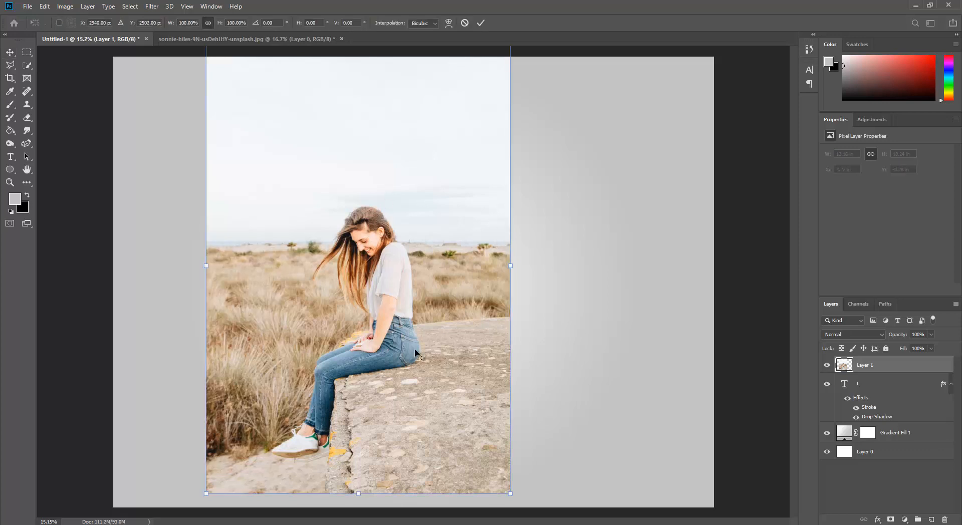
pyautogui.hotkey('ctrl', '-')
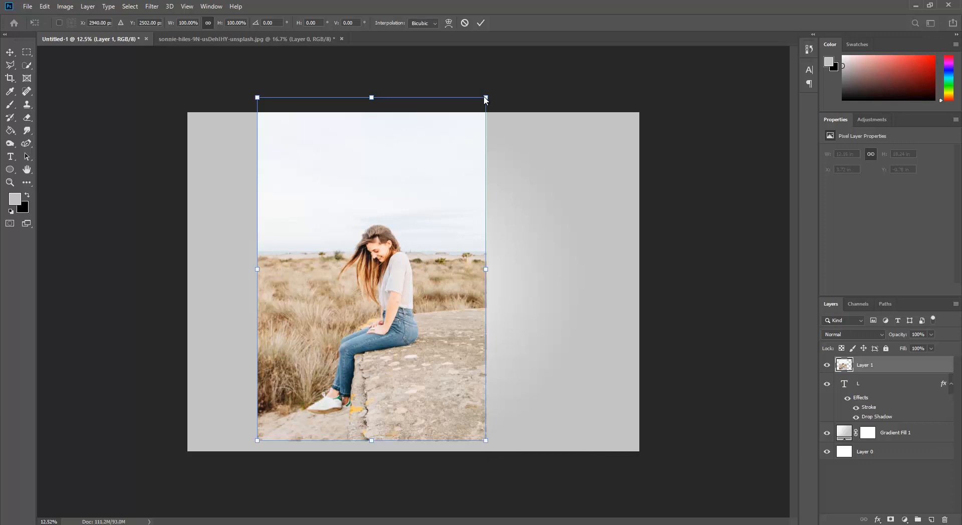
pyautogui.moveTo(486, 96); pyautogui.dragTo(421, 196)
# Lower the photo layer's opacity to 51%, position the woman's seat over the L's lower-left foot, and apply the transform.
pyautogui.click(930, 335)
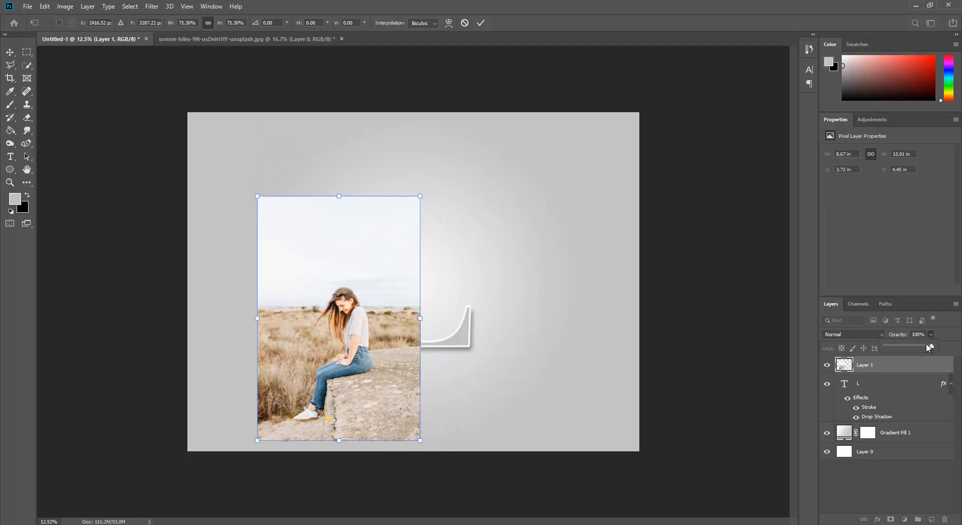
pyautogui.click(906, 345)
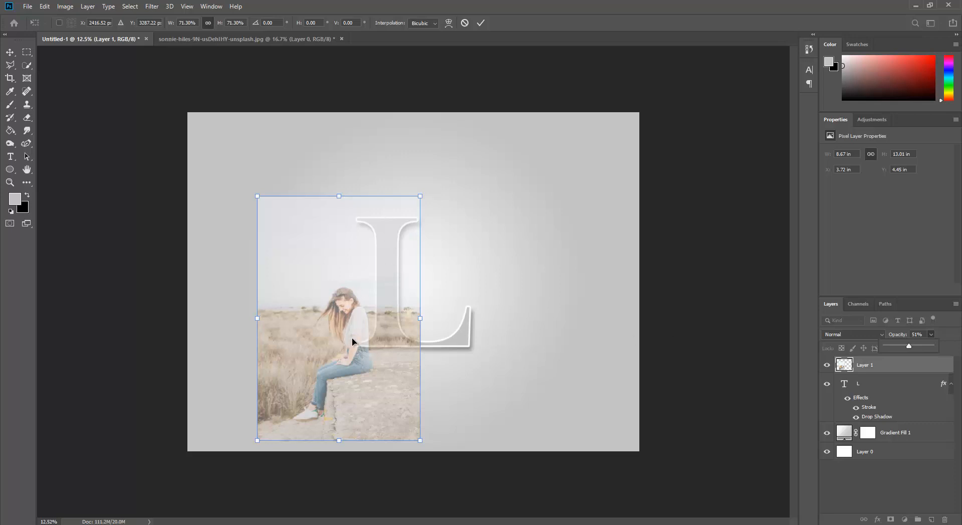
pyautogui.moveTo(354, 339); pyautogui.dragTo(377, 318)
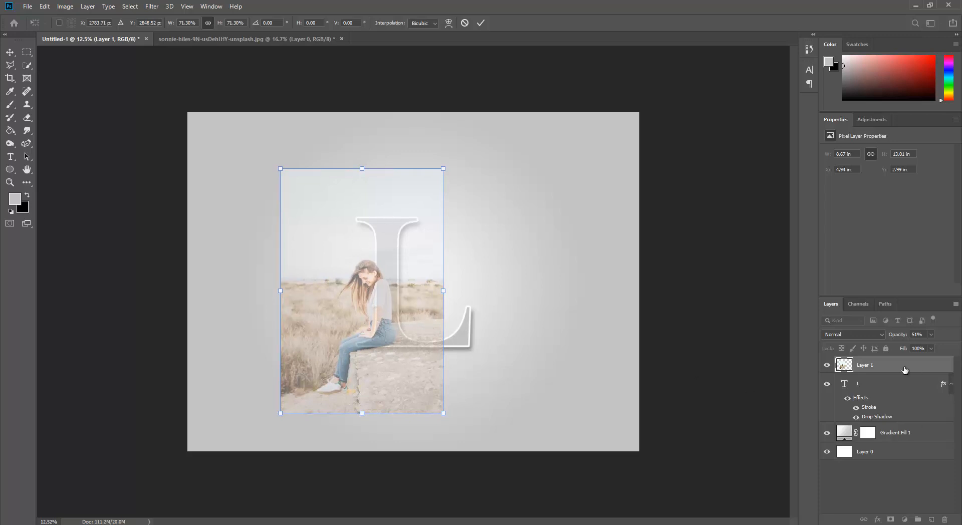
pyautogui.click(481, 23)
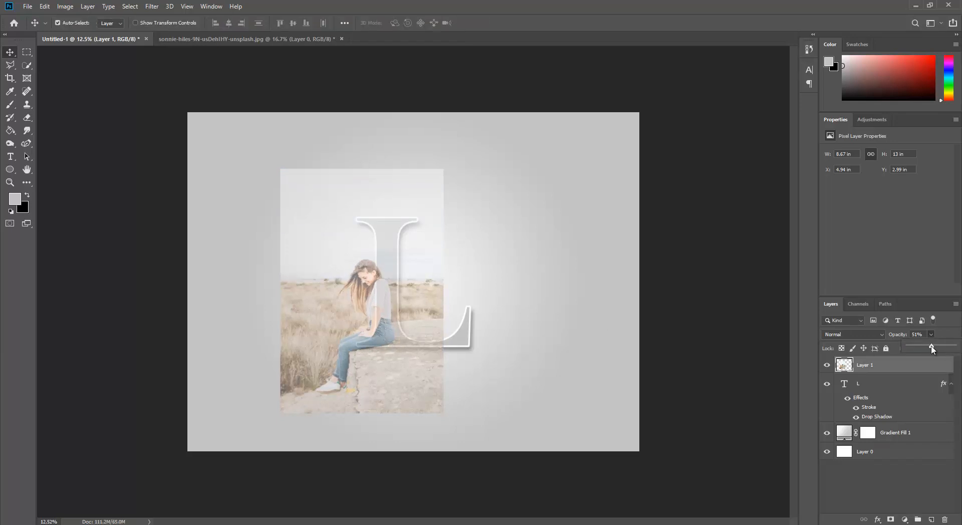
# Restore the photo layer's opacity to 100% and clip the photo to the letter L.
pyautogui.moveTo(947, 351); pyautogui.dragTo(958, 351)
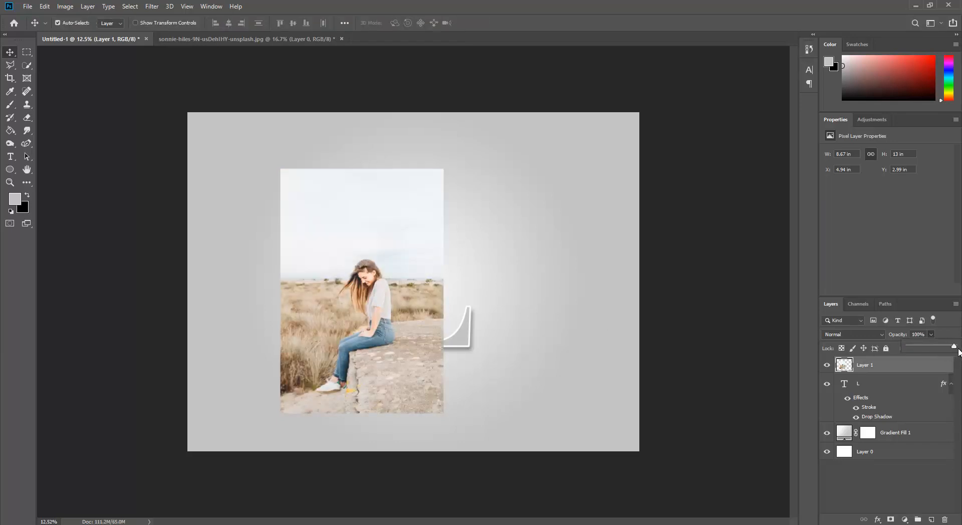
pyautogui.rightClick(880, 363)
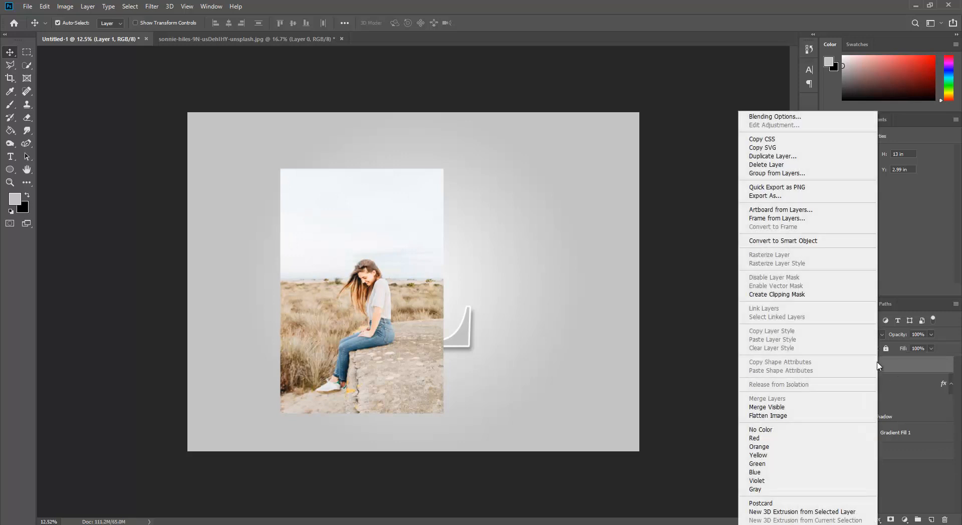
pyautogui.click(787, 300)
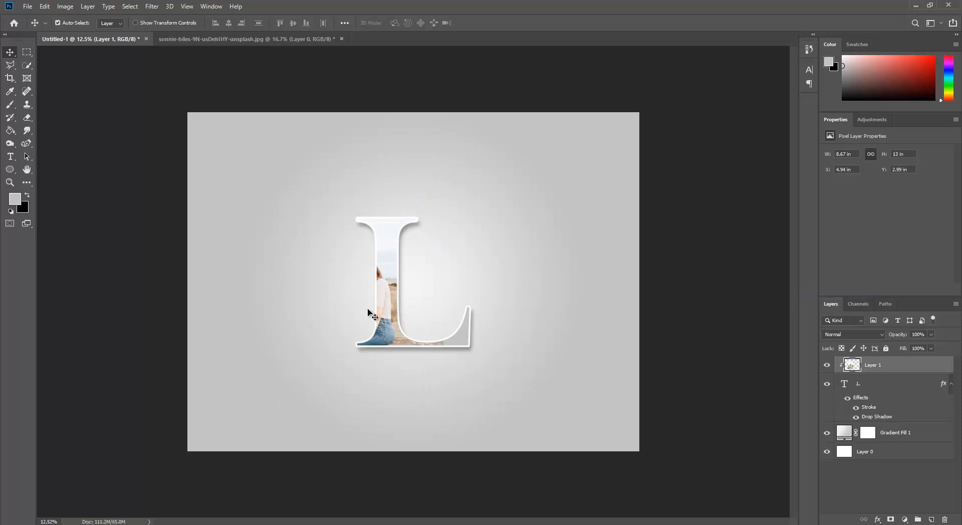
pyautogui.moveTo(394, 316)
pyautogui.mouseDown()
pyautogui.moveTo(412, 318)
pyautogui.moveTo(389, 321)
pyautogui.mouseUp()
# Duplicate the clipped photo layer as Layer 1 copy and release the copy from its clipping mask.
pyautogui.hotkey('ctrl', 'j')
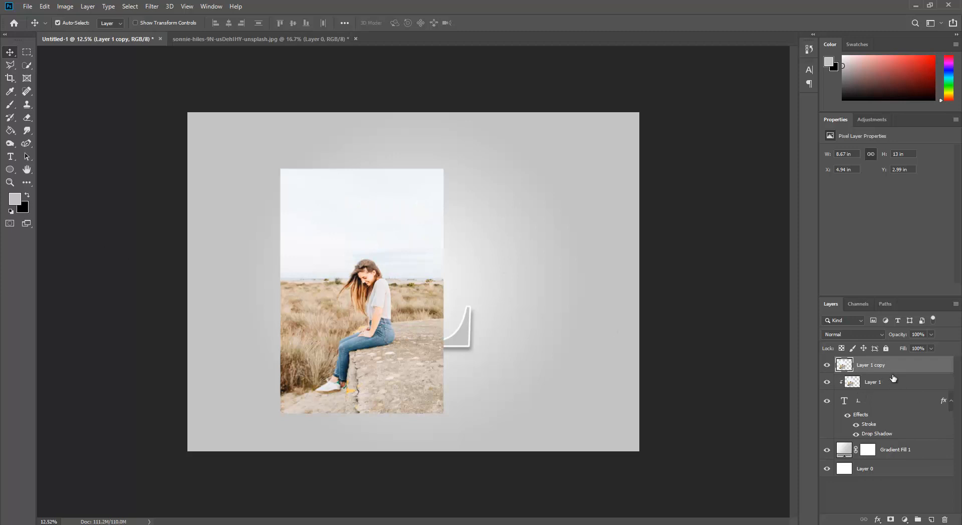
pyautogui.hotkey('ctrl', 'z')
pyautogui.rightClick(882, 365)
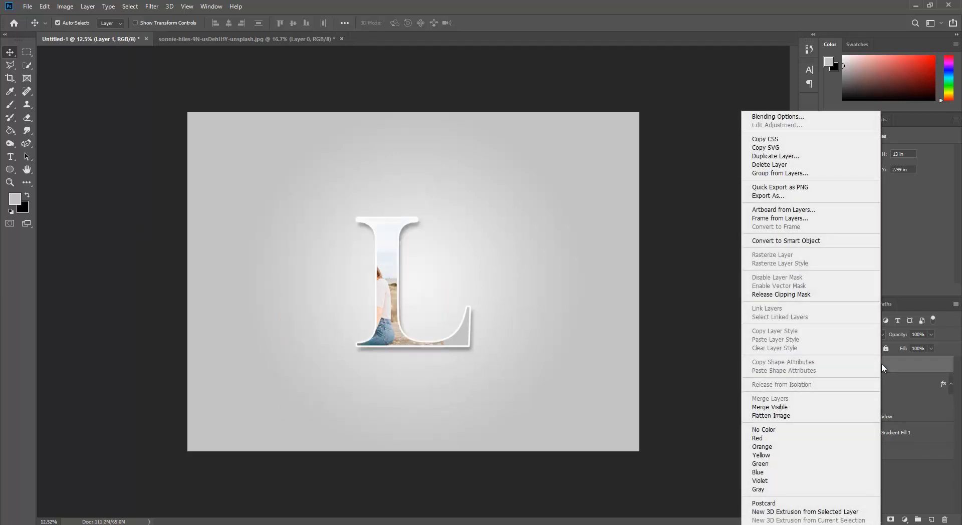
pyautogui.click(794, 158)
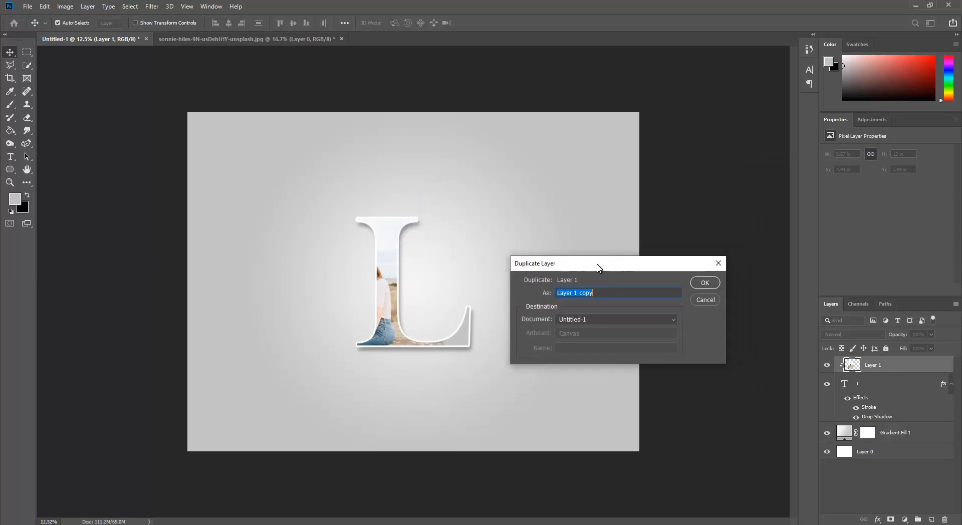
pyautogui.click(705, 283)
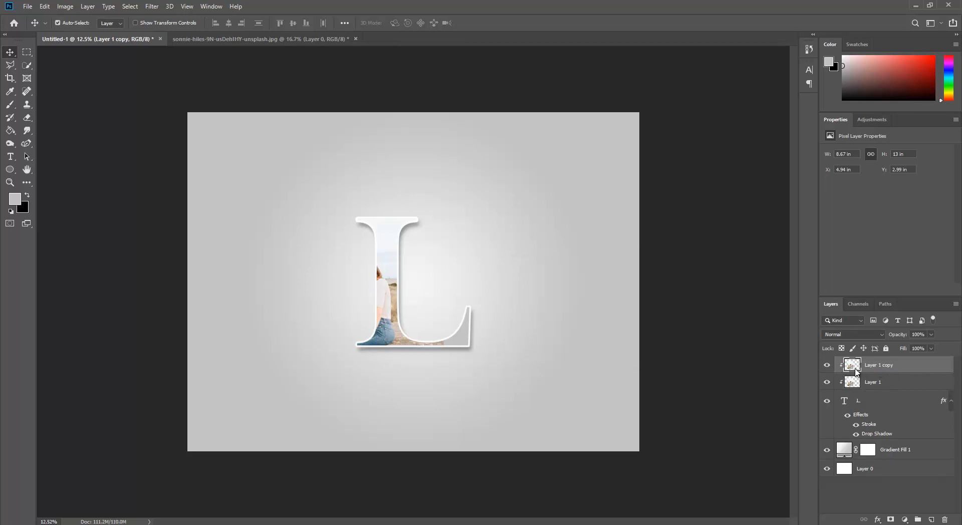
pyautogui.rightClick(856, 370)
pyautogui.click(896, 376)
pyautogui.rightClick(892, 366)
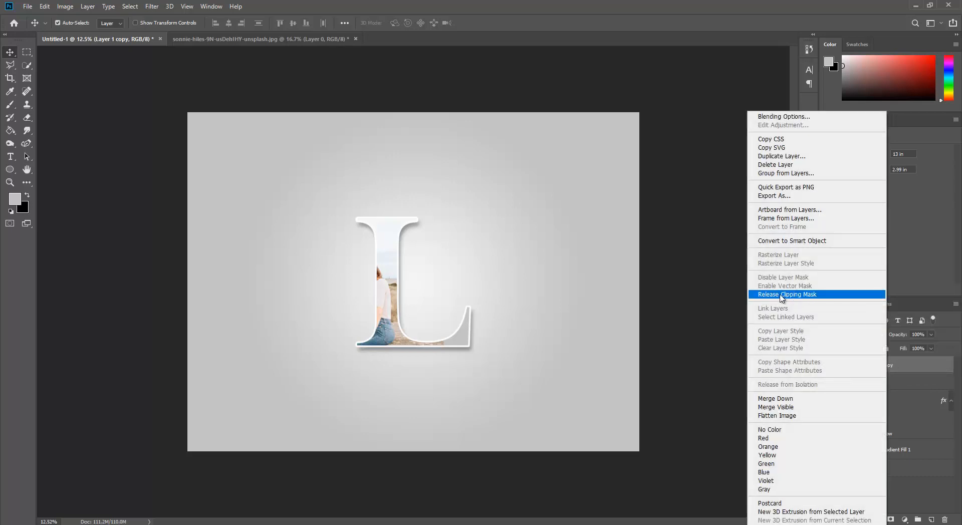
pyautogui.click(786, 296)
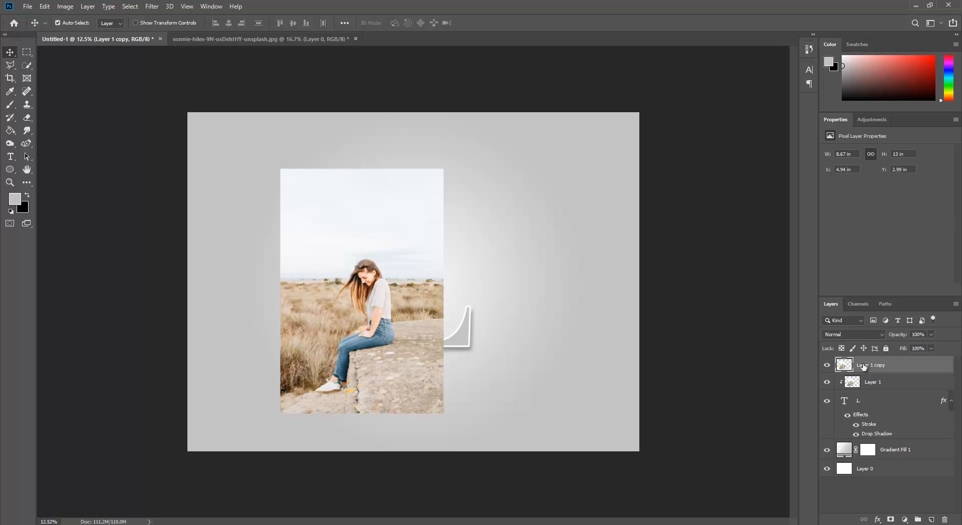
# Select the woman on Layer 1 copy with the automatic Subject selection.
pyautogui.click(130, 7)
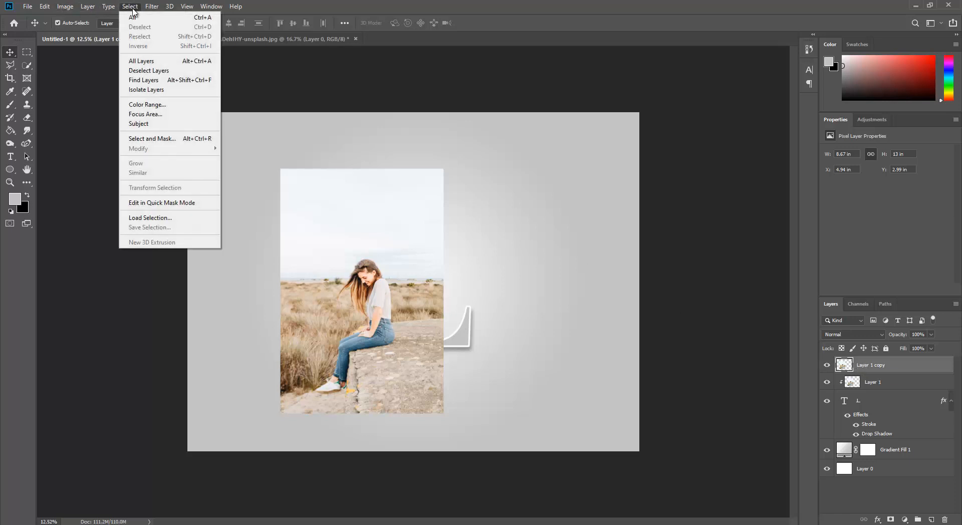
pyautogui.click(170, 125)
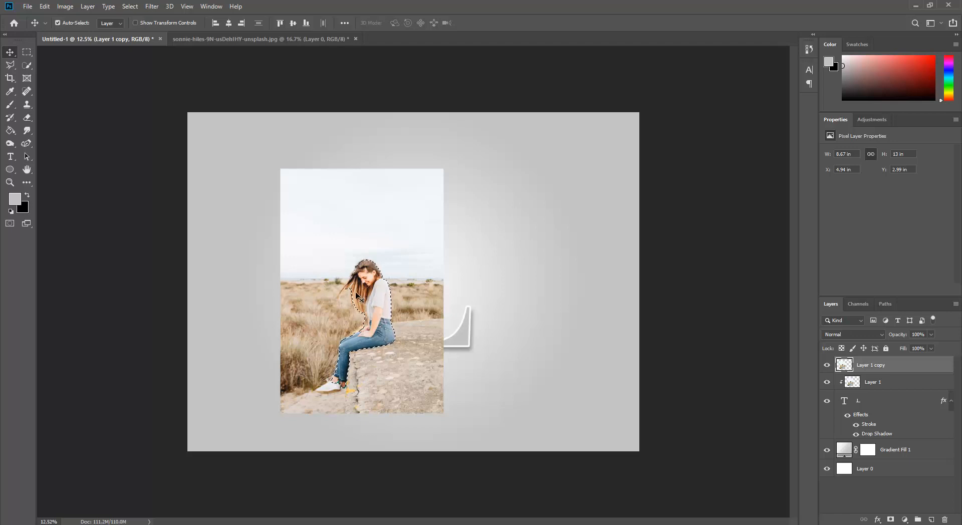
pyautogui.scroll(5, 360, 309)
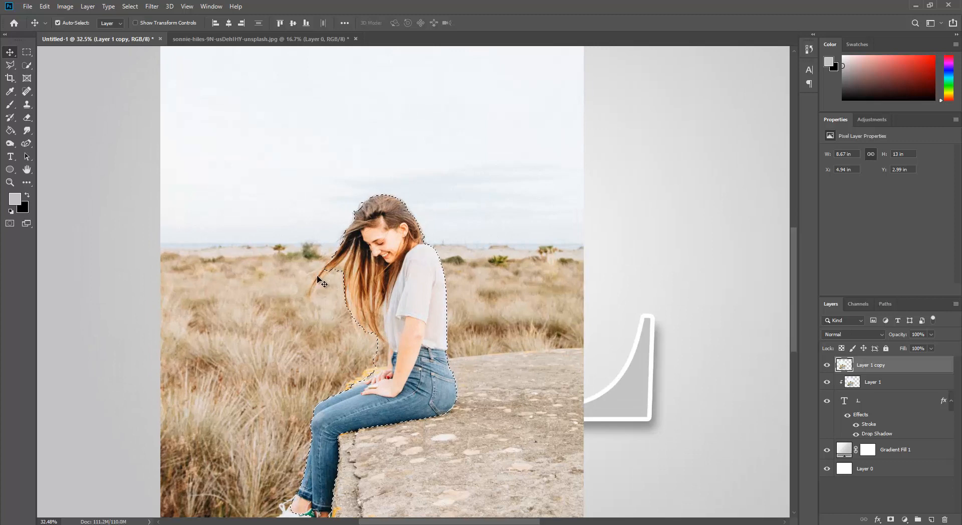
pyautogui.scroll(-2, 331, 303)
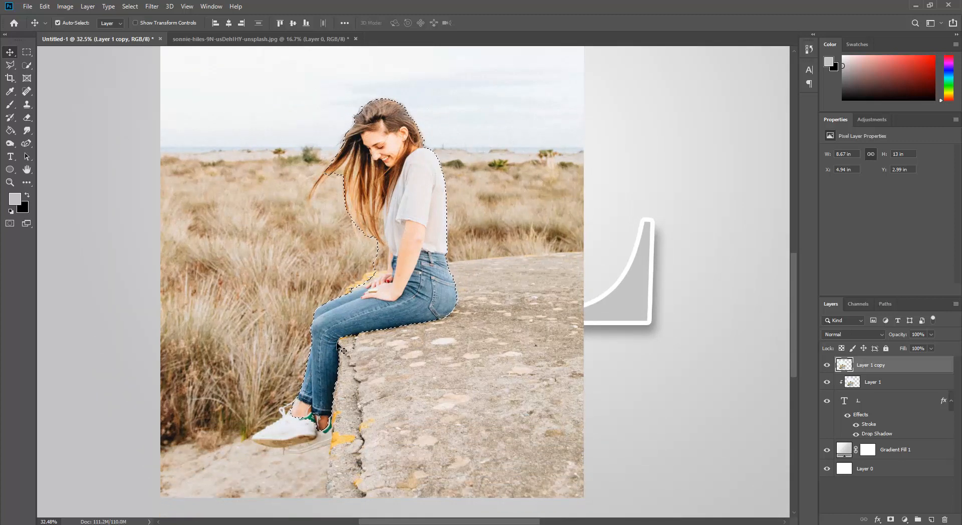
# Refine the selection with the Quick Selection tool around the loose hair strand and subtract the grass between the hair and the arm.
pyautogui.click(28, 66)
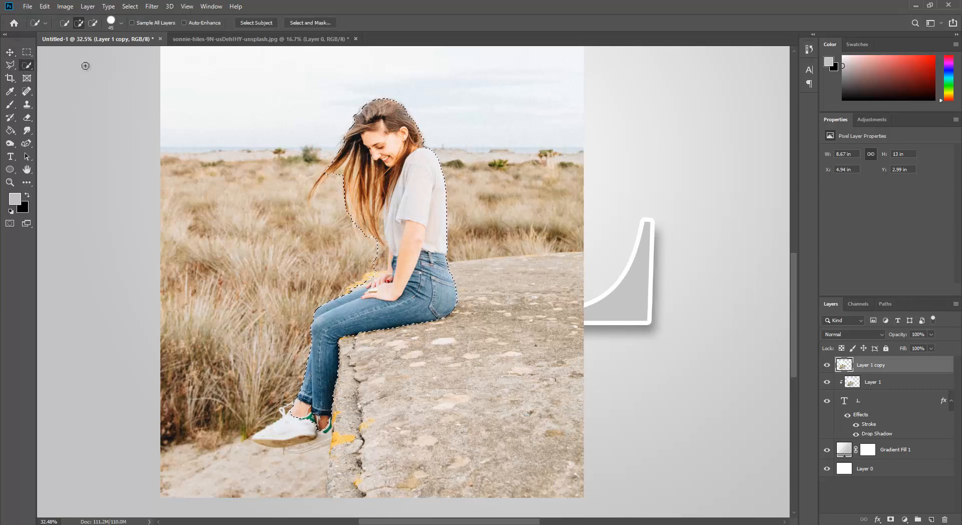
pyautogui.scroll(5, 309, 182)
pyautogui.moveTo(307, 181)
pyautogui.mouseDown()
pyautogui.moveTo(342, 174)
pyautogui.moveTo(311, 220)
pyautogui.moveTo(334, 171)
pyautogui.moveTo(377, 181)
pyautogui.moveTo(361, 210)
pyautogui.moveTo(364, 196)
pyautogui.moveTo(376, 210)
pyautogui.moveTo(332, 197)
pyautogui.mouseUp()
pyautogui.press('[')
pyautogui.press('[')
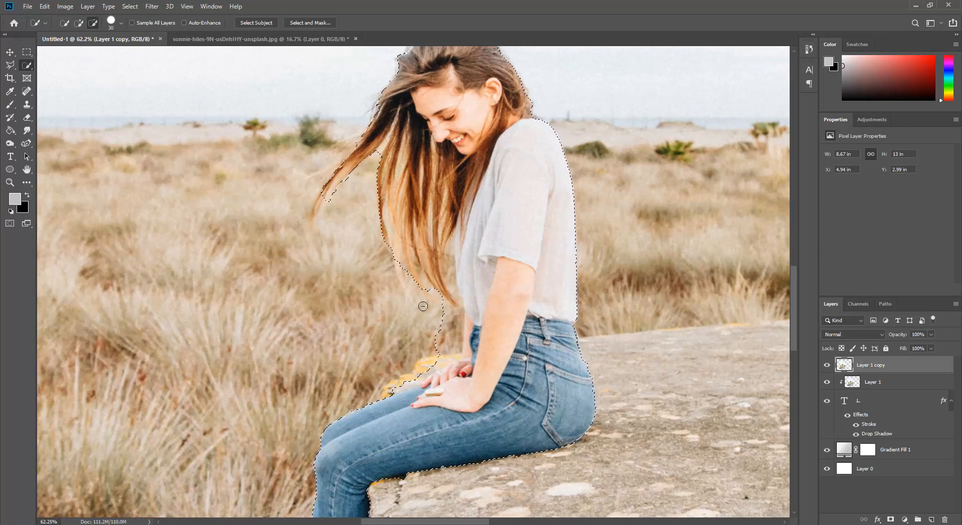
pyautogui.moveTo(424, 307)
pyautogui.mouseDown()
pyautogui.moveTo(439, 339)
pyautogui.moveTo(439, 386)
pyautogui.mouseUp()
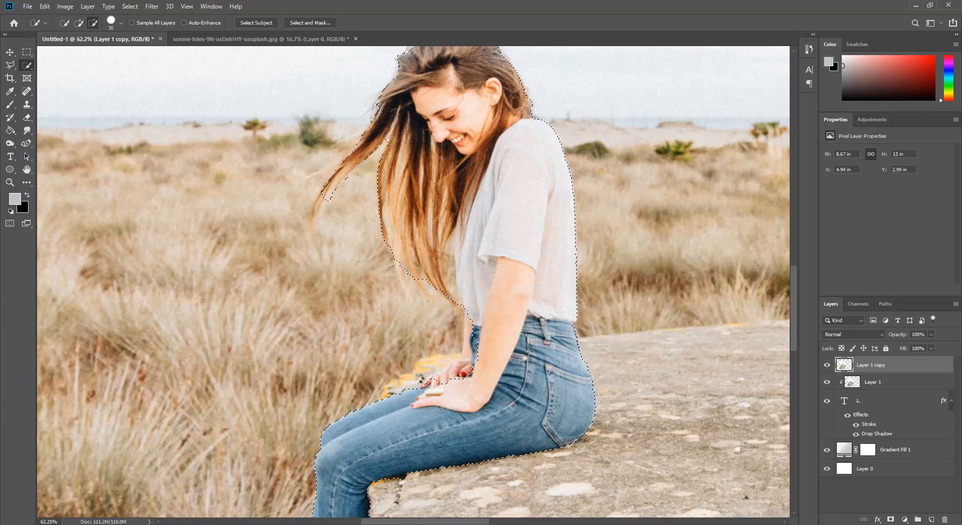
# Extend the quick selection to include both white shoes and refine its edge with a 10 px brush.
pyautogui.scroll(-5, 439, 387)
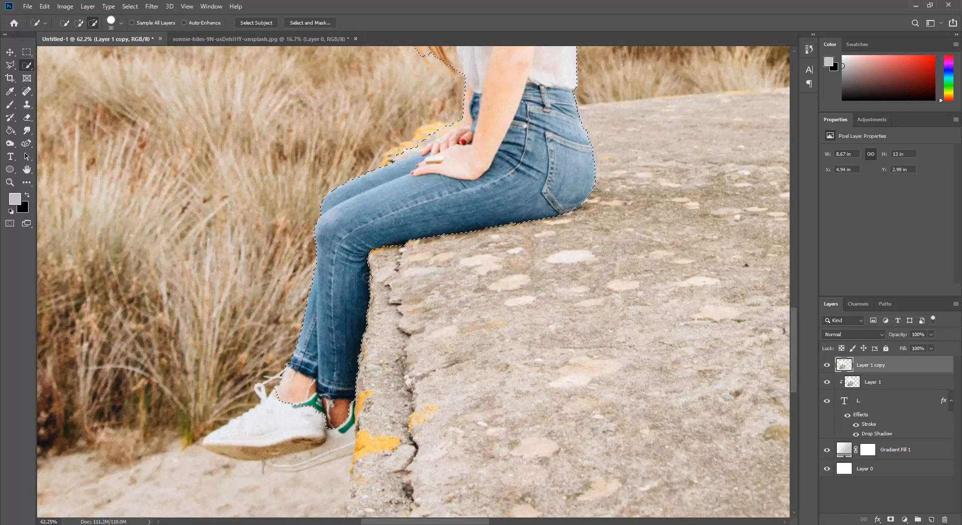
pyautogui.scroll(3, 250, 252)
pyautogui.moveTo(250, 252)
pyautogui.mouseDown()
pyautogui.moveTo(228, 306)
pyautogui.moveTo(273, 370)
pyautogui.moveTo(325, 395)
pyautogui.moveTo(300, 387)
pyautogui.moveTo(357, 391)
pyautogui.mouseUp()
pyautogui.press('[')
pyautogui.keyDown('alt'); pyautogui.click(297, 386); pyautogui.keyUp('alt')
pyautogui.press('[')
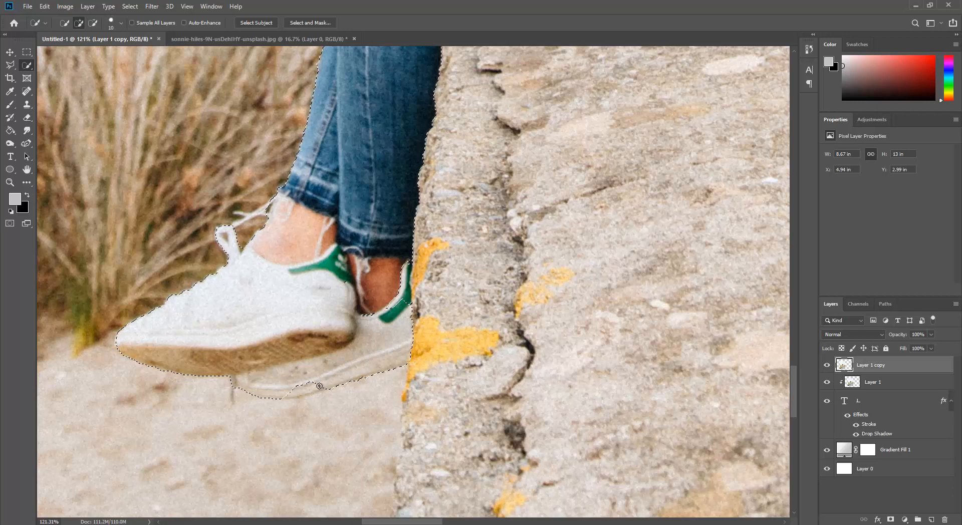
pyautogui.scroll(2, 303, 392)
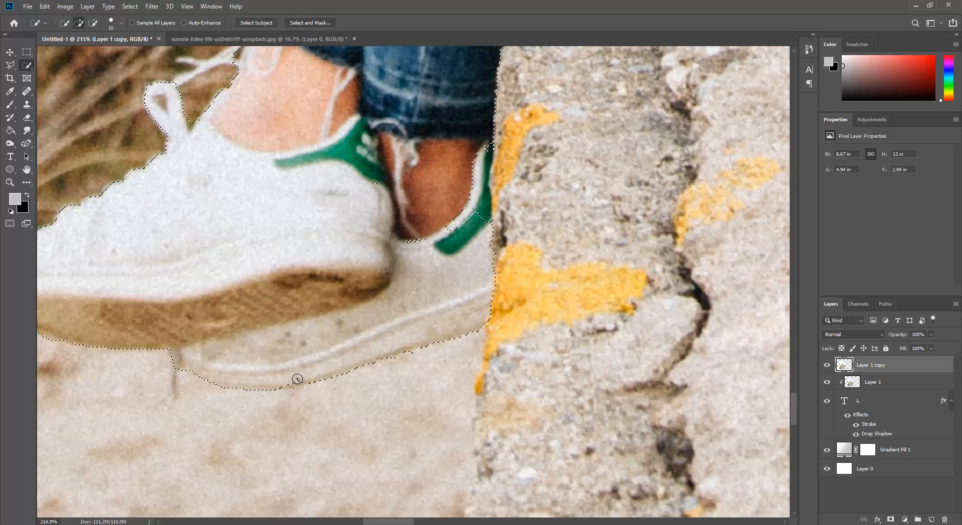
# Add a layer mask to Layer 1 copy from the selection so only the woman shows outside the L.
pyautogui.hotkey('ctrl', '0')
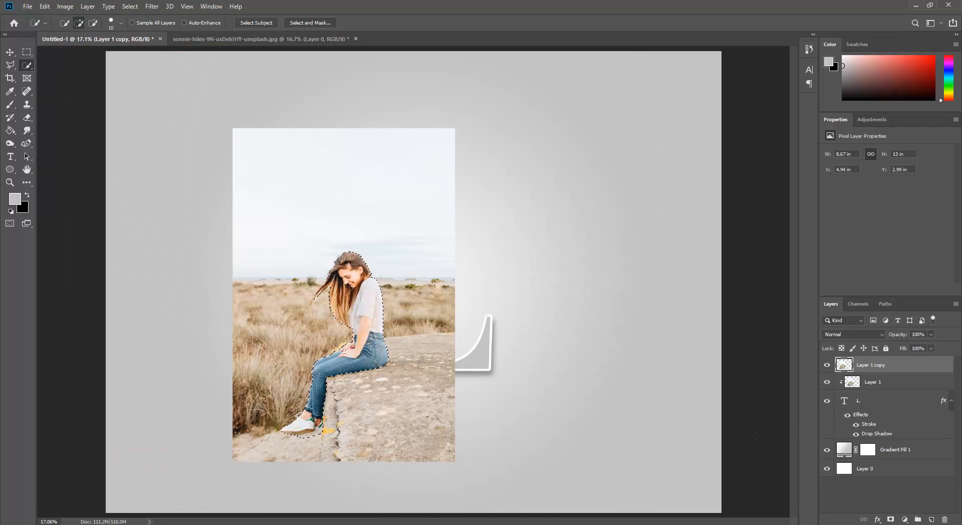
pyautogui.click(891, 520)
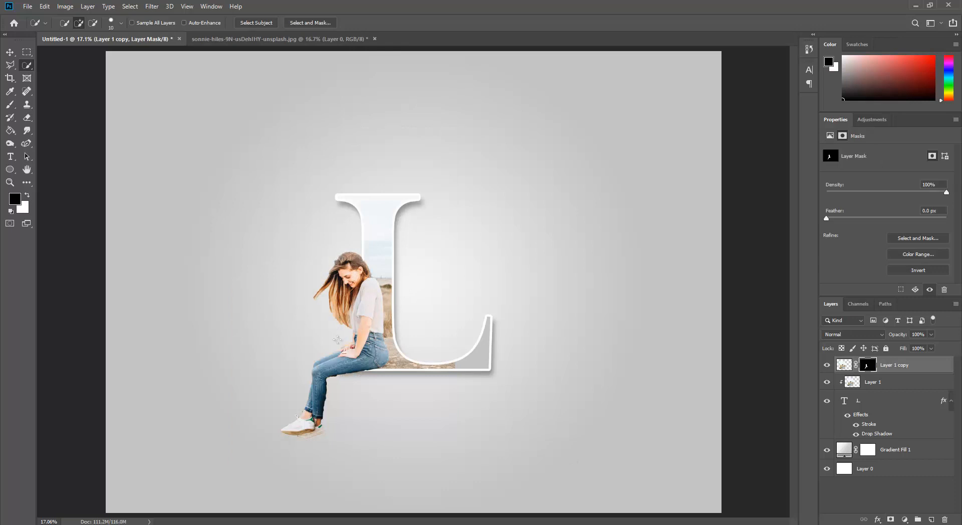
pyautogui.scroll(-1, 328, 372)
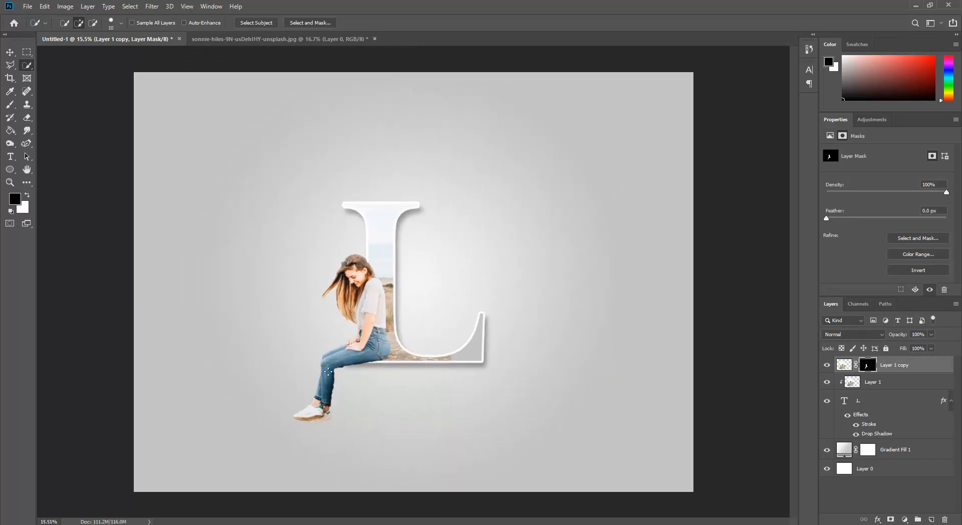
pyautogui.scroll(1, 341, 371)
pyautogui.scroll(-1, 349, 370)
# Add the text LETTER above the large L in Montserrat Regular at 72 pt.
pyautogui.press('t')
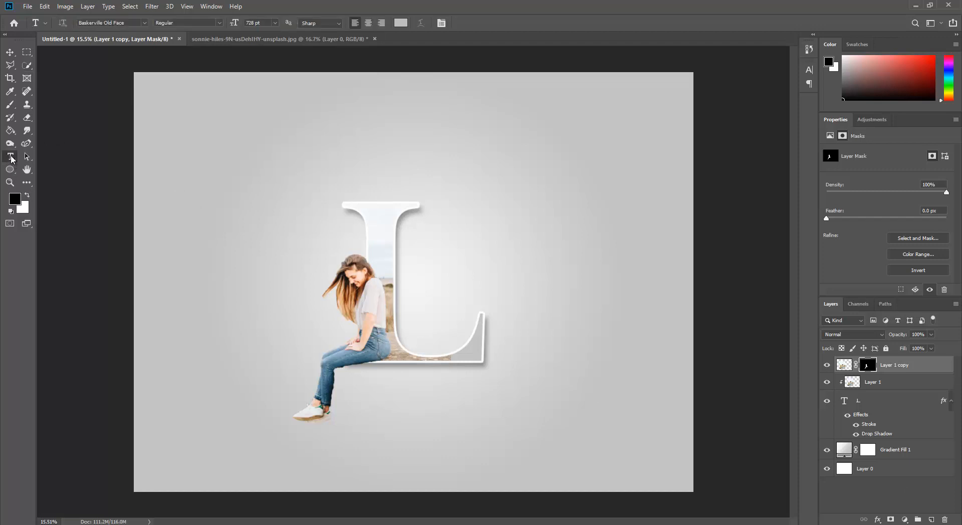
pyautogui.click(120, 22)
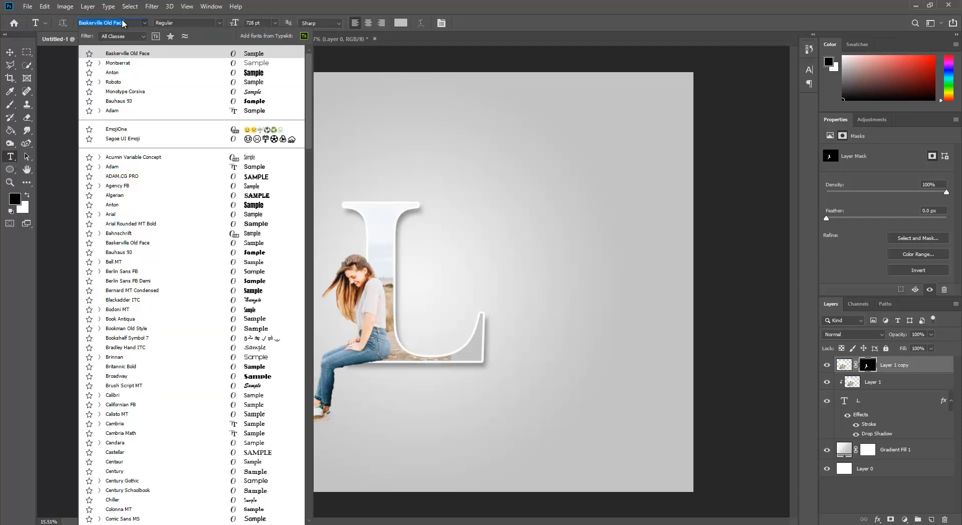
pyautogui.write('mon')
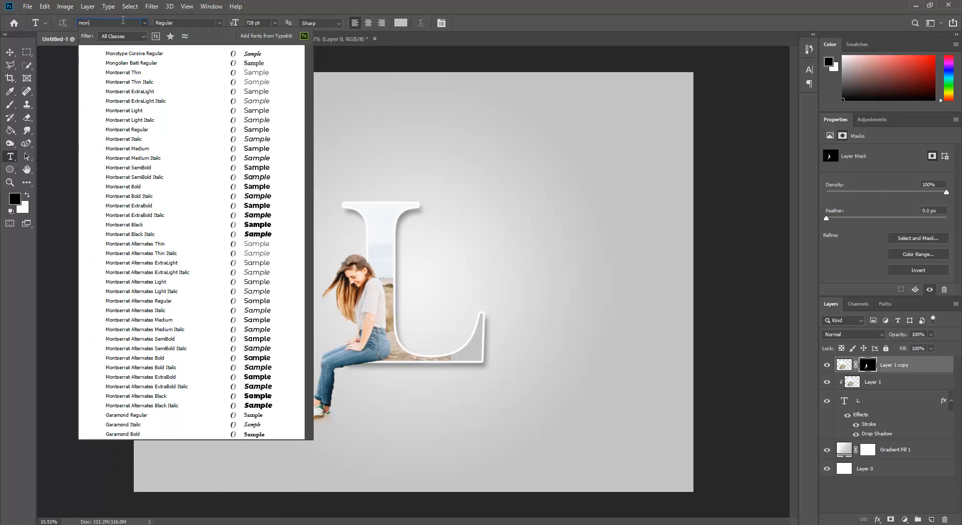
pyautogui.click(138, 130)
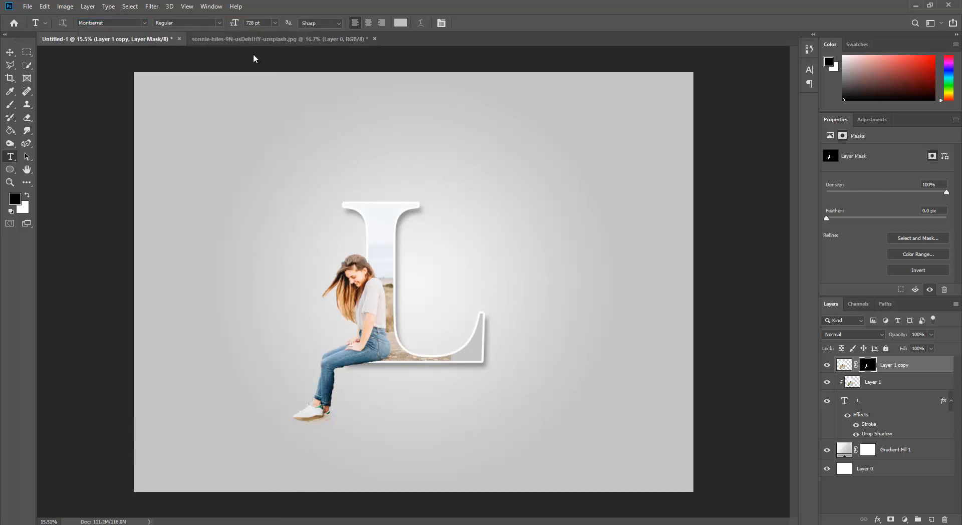
pyautogui.click(275, 22)
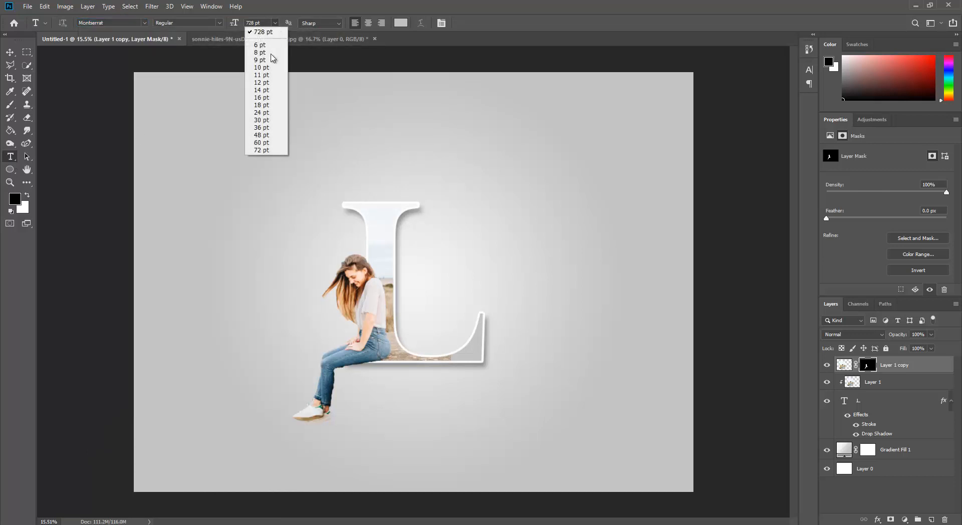
pyautogui.click(274, 150)
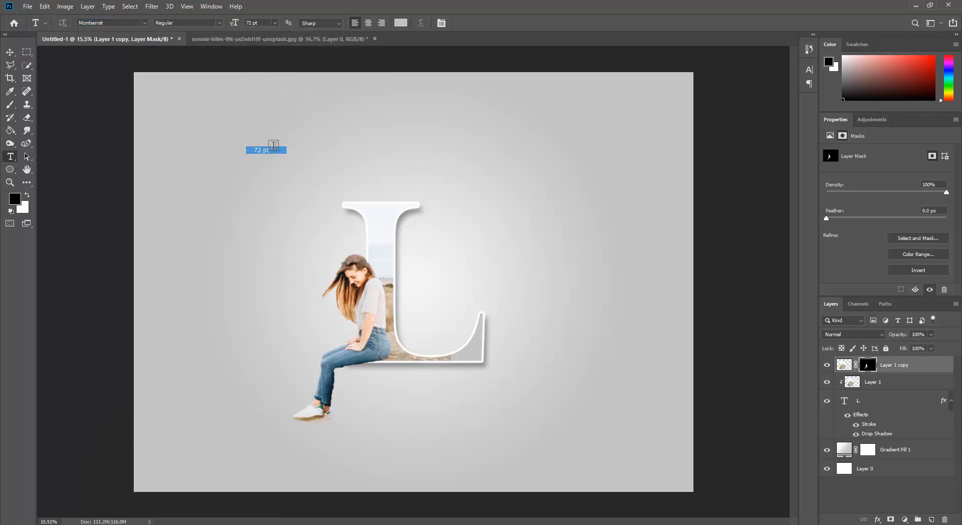
pyautogui.click(326, 160)
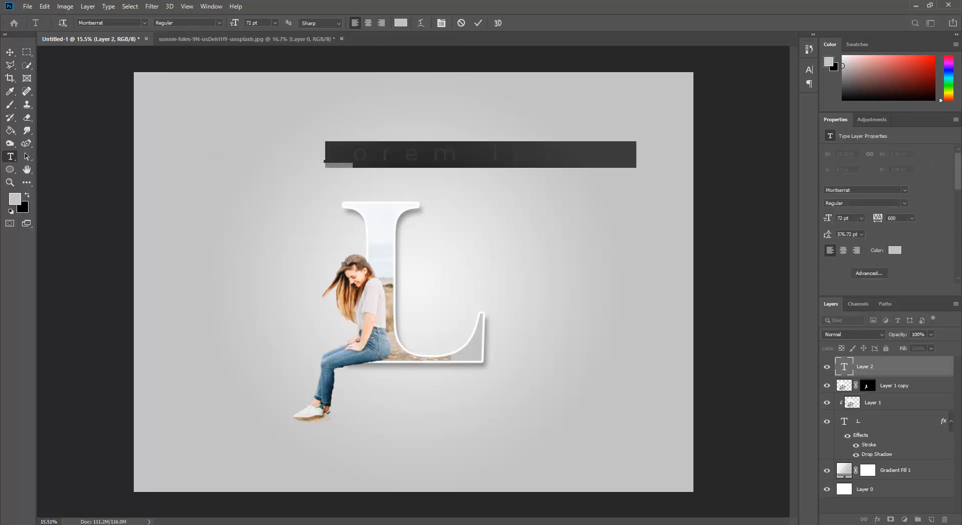
pyautogui.press('BackSpace')
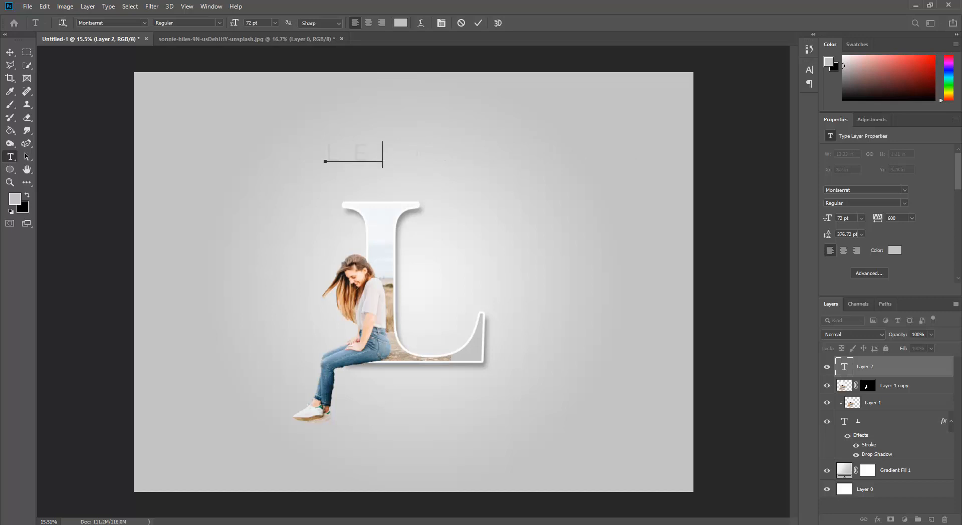
# Recolor the LETTER text with the brown a9875a sampled from the edge of the woman's shoe.
pyautogui.hotkey('ctrl', 'a')
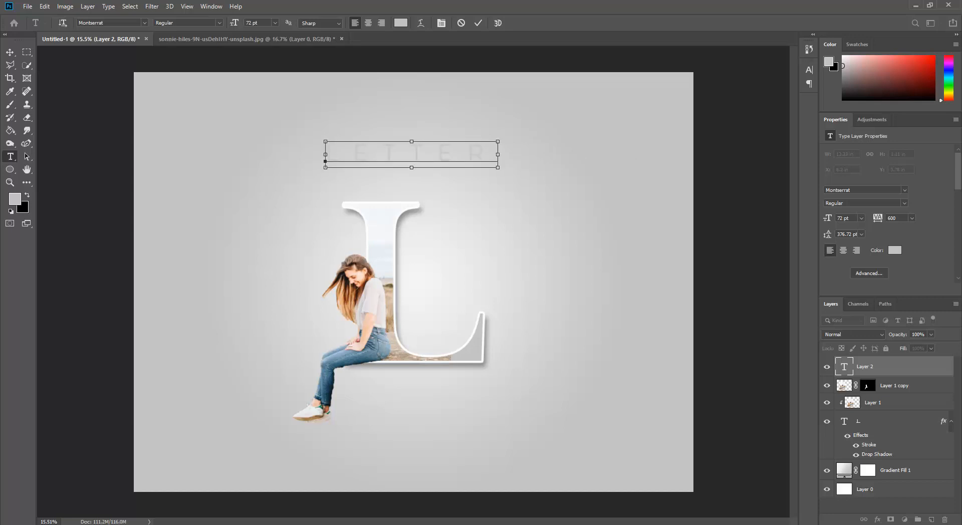
pyautogui.click(401, 23)
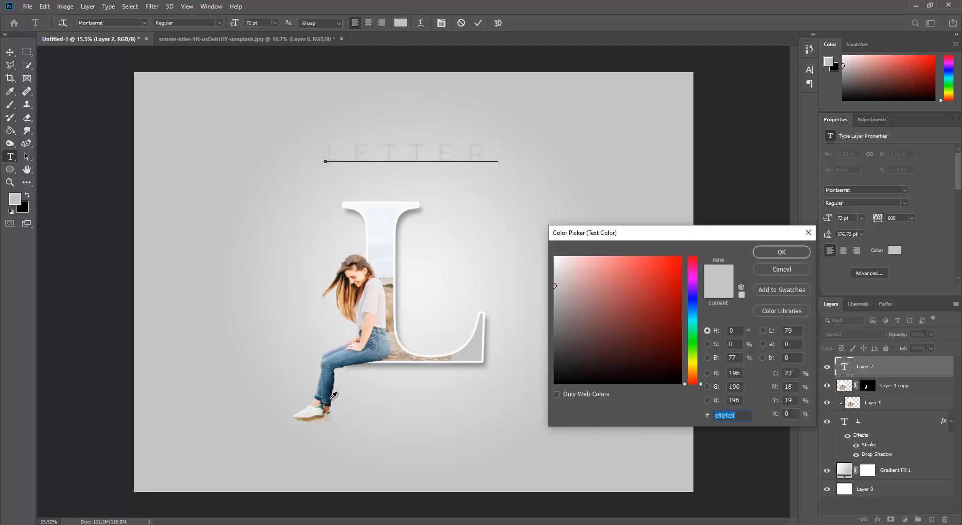
pyautogui.click(316, 415)
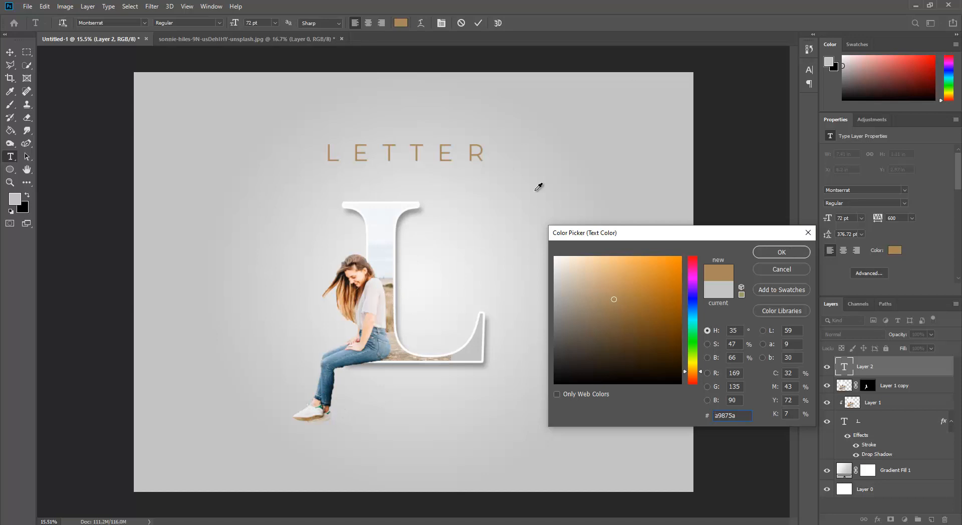
pyautogui.click(771, 250)
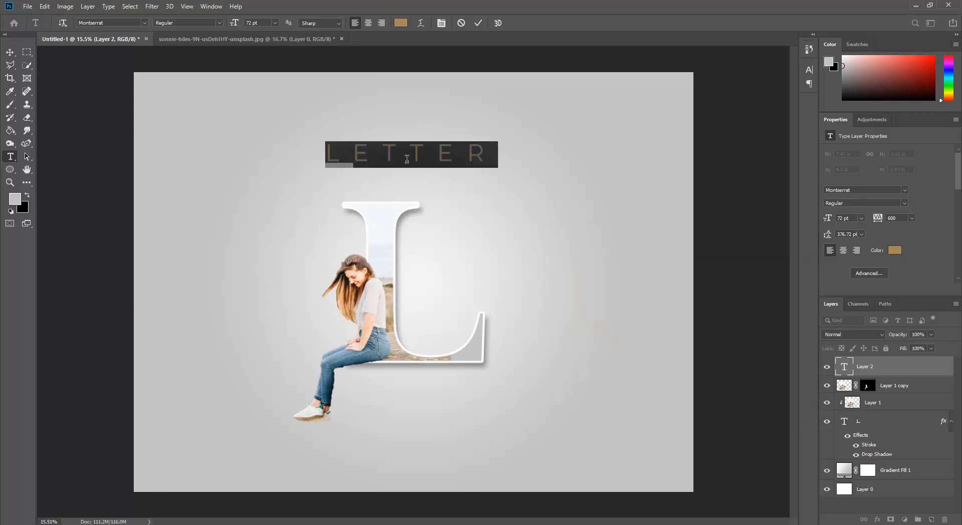
# Move the LETTER text to just above the large L and place a duplicate of it below the woman's shoes.
pyautogui.click(10, 54)
pyautogui.moveTo(412, 157); pyautogui.dragTo(400, 181)
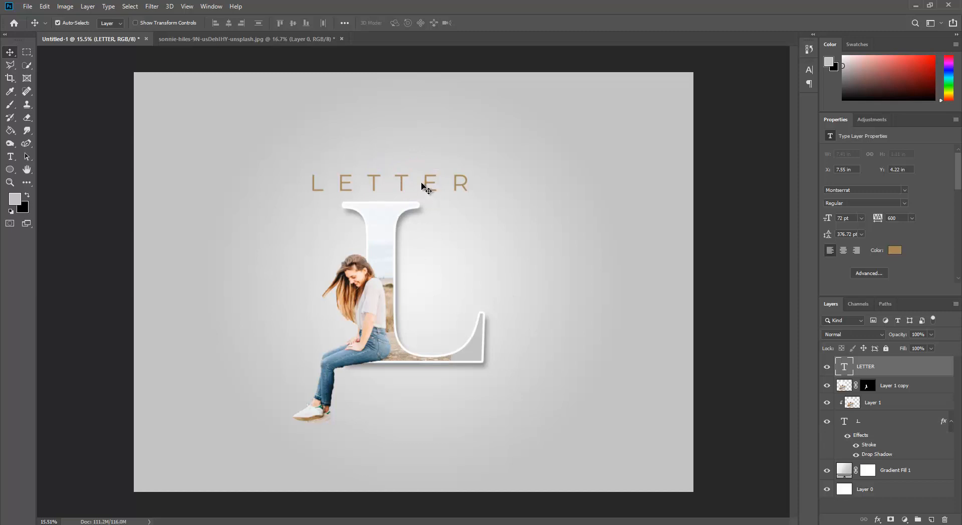
pyautogui.moveTo(425, 192); pyautogui.dragTo(401, 443)
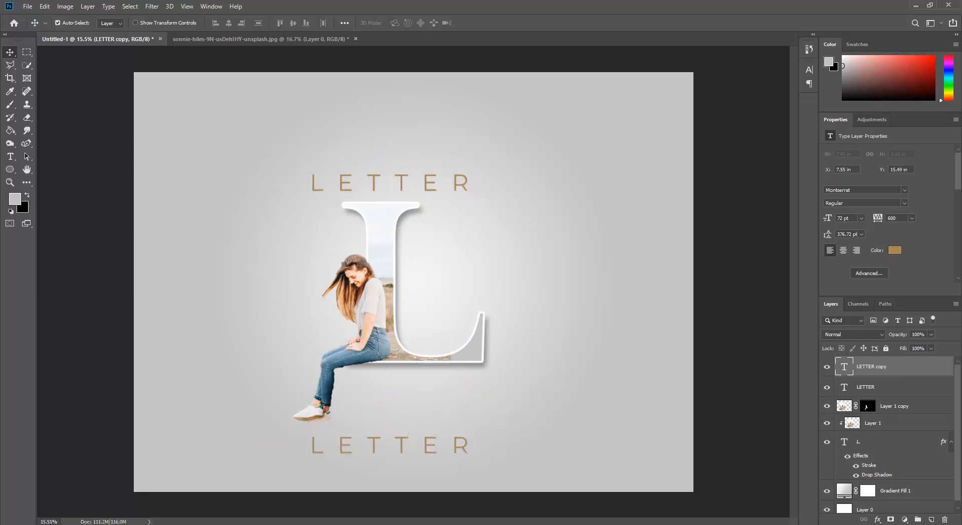
# Change the lower text copy to LANDSCAPE and center it beneath the large L.
pyautogui.doubleClick(380, 447)
pyautogui.write('POR')
pyautogui.press('BackSpace')
pyautogui.press('BackSpace')
pyautogui.press('BackSpace')
pyautogui.write('L')
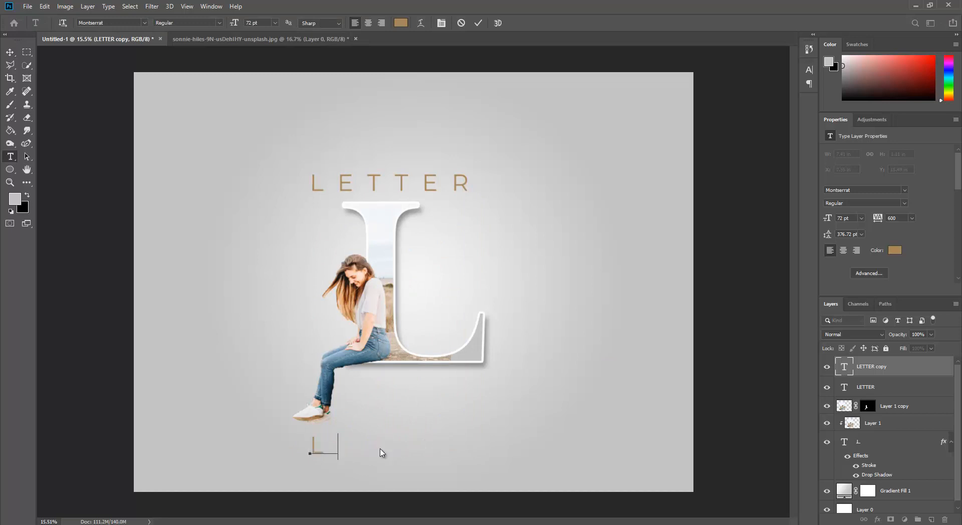
pyautogui.write('ANDSCAPE')
pyautogui.click(9, 52)
pyautogui.moveTo(443, 447); pyautogui.dragTo(396, 447)
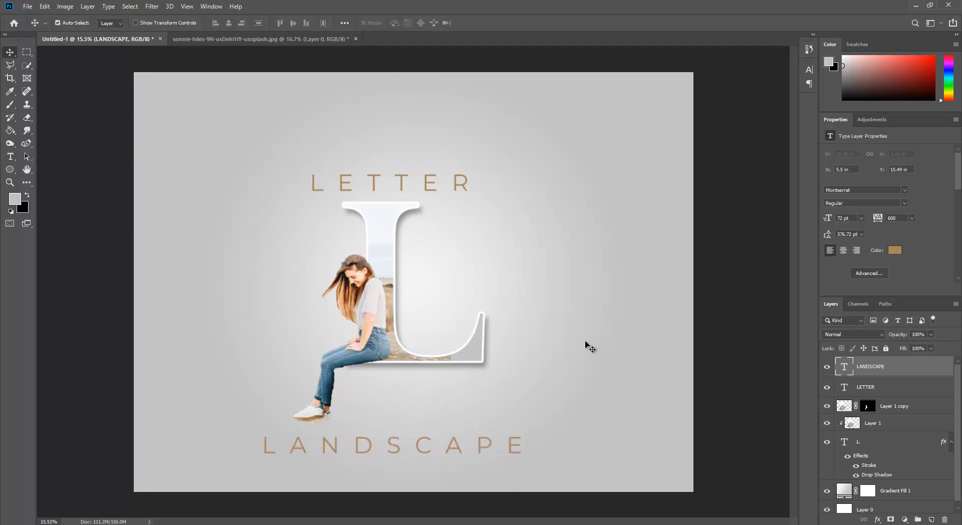